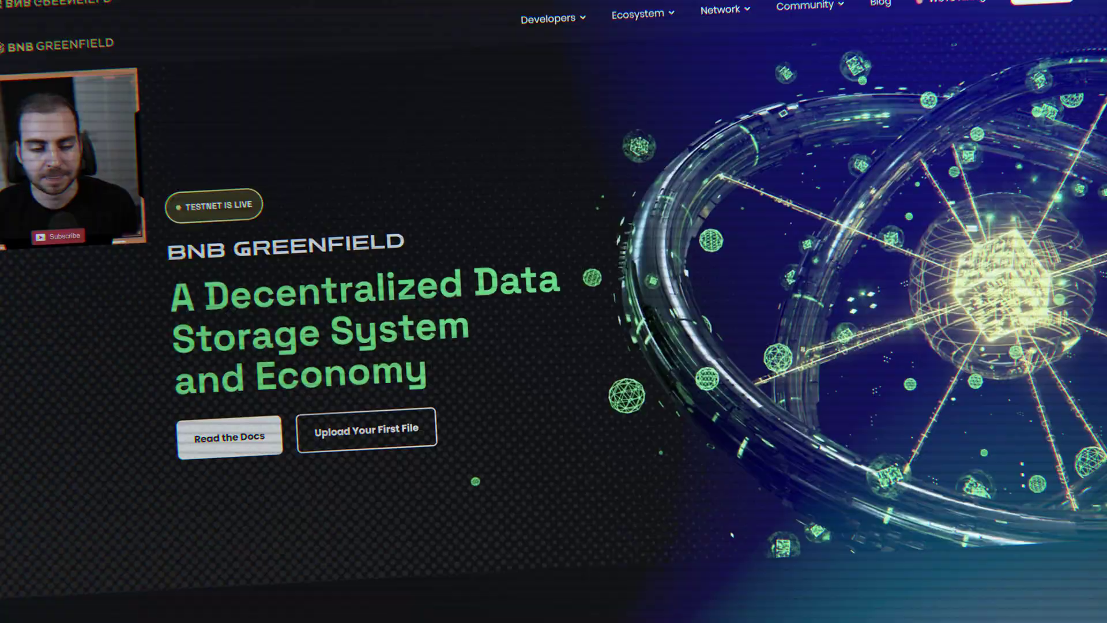
Scroll the homepage past Key Features and Join Greenfield to the Developer Resources cards.
scroll(408, 255, "down", 3)
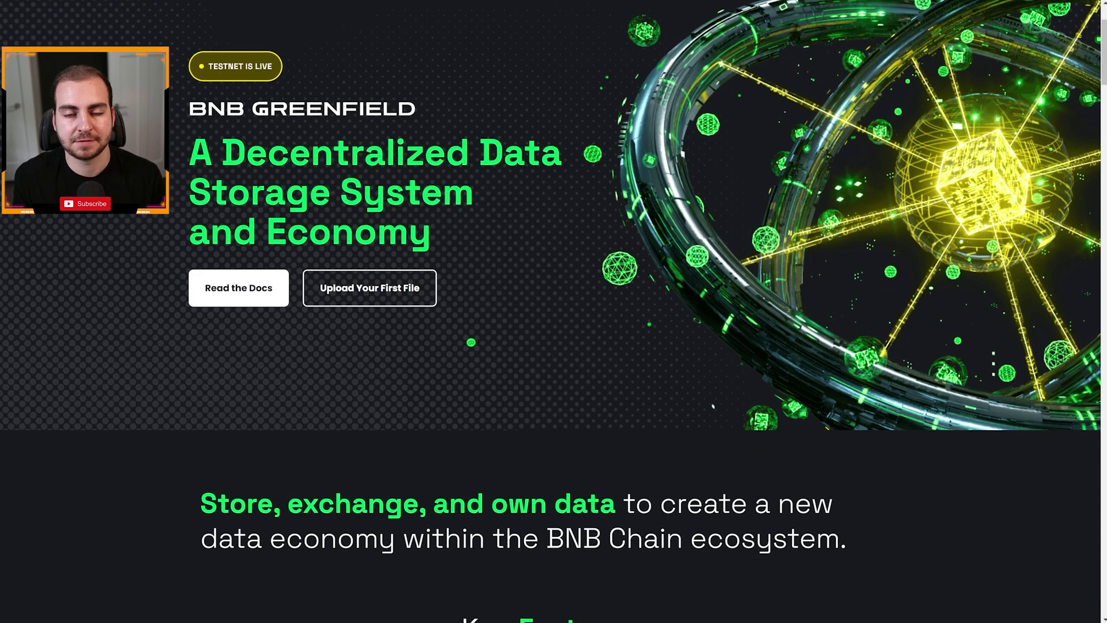
scroll(551, 247, "down", 1)
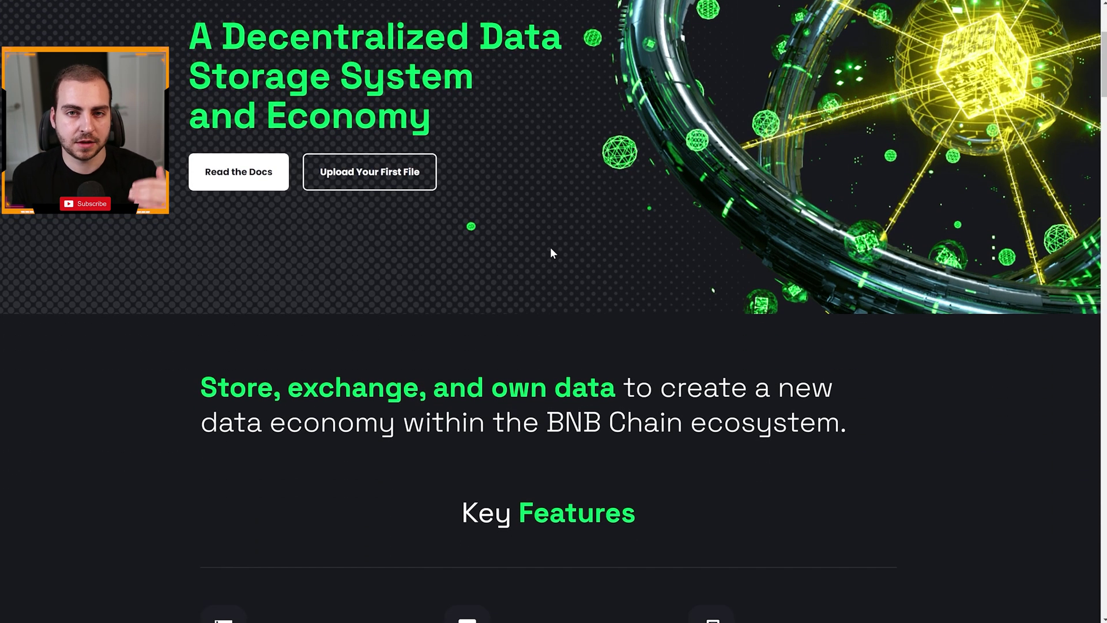
scroll(550, 248, "down", 1)
scroll(551, 249, "down", 4)
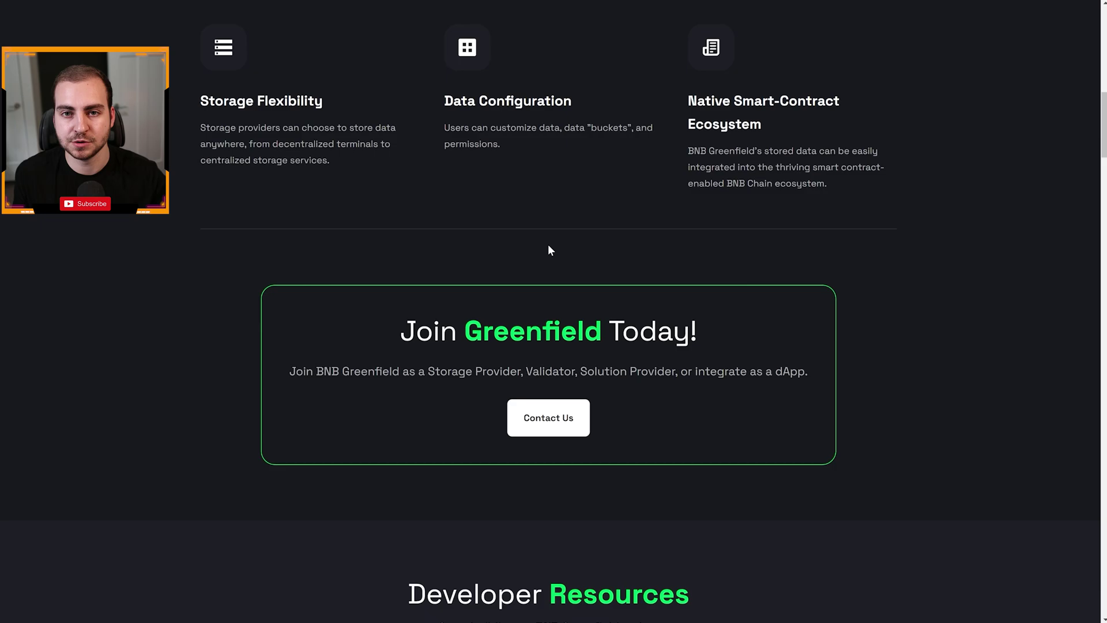
scroll(549, 248, "down", 7)
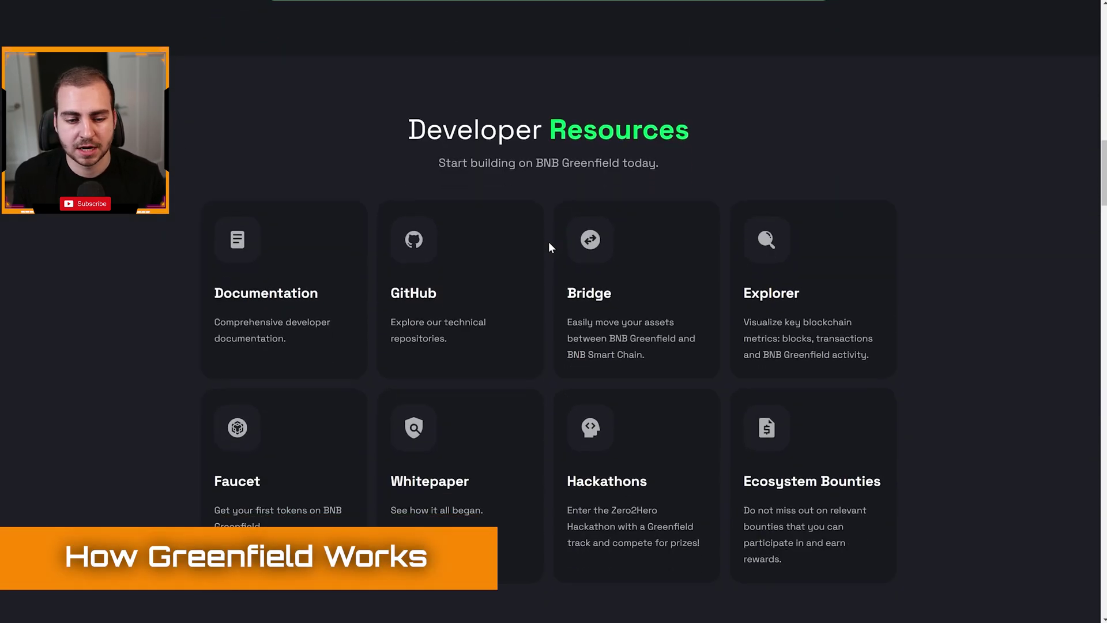
scroll(551, 245, "up", 20)
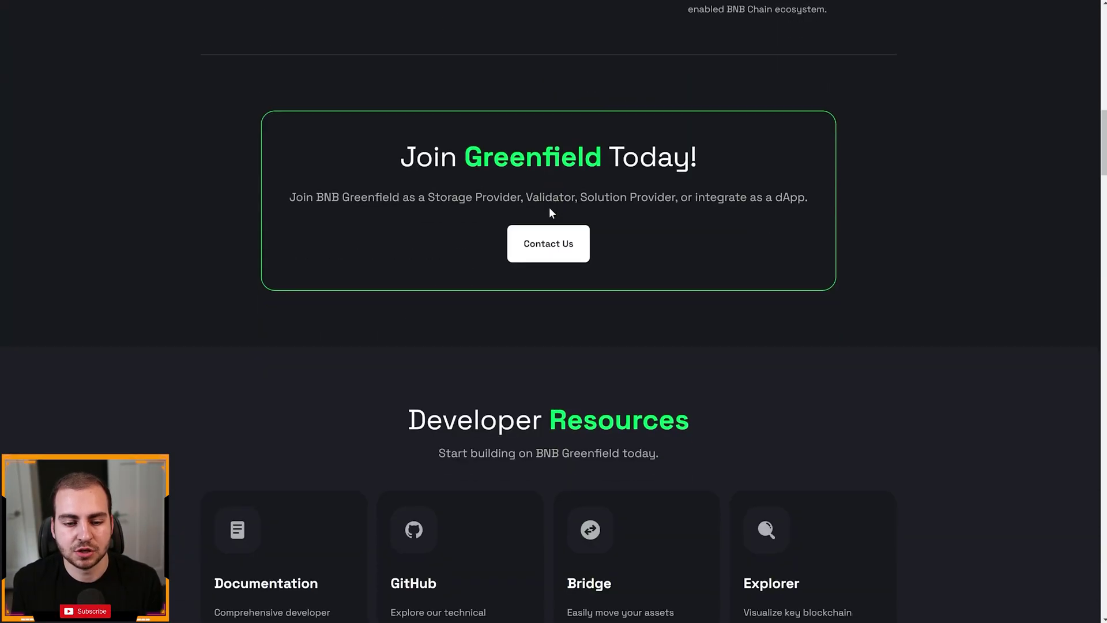
Highlight the Storage Flexibility, Data Configuration and Native Smart-Contract Ecosystem feature headings in turn.
scroll(549, 211, "up", 4)
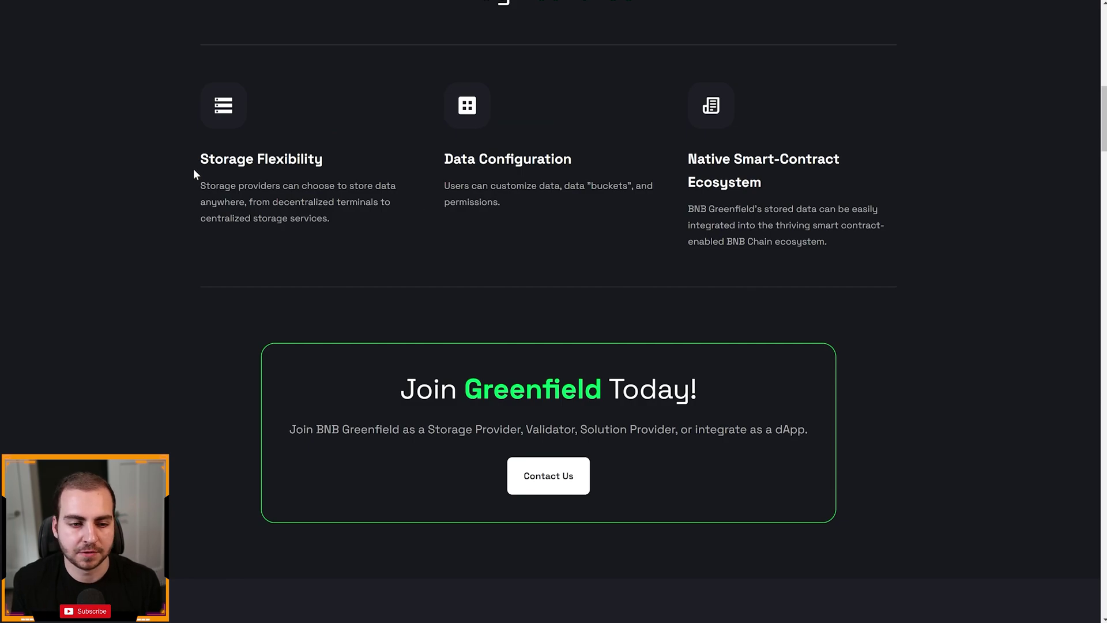
left_click_drag(196, 163, 315, 159)
left_click_drag(438, 156, 577, 158)
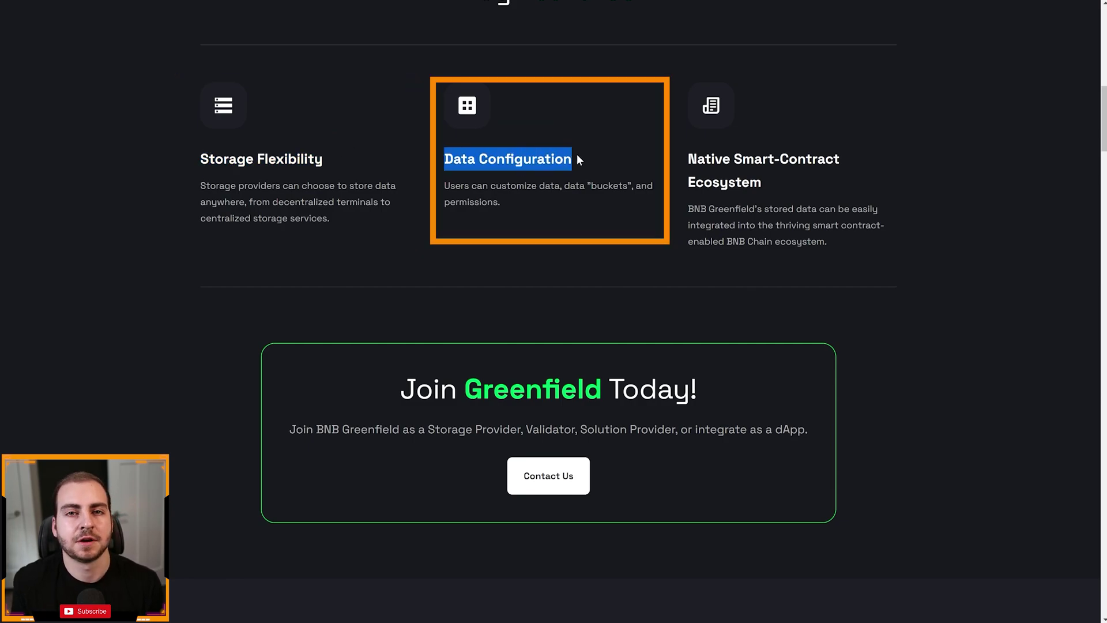
left_click_drag(686, 160, 790, 185)
left_click(790, 186)
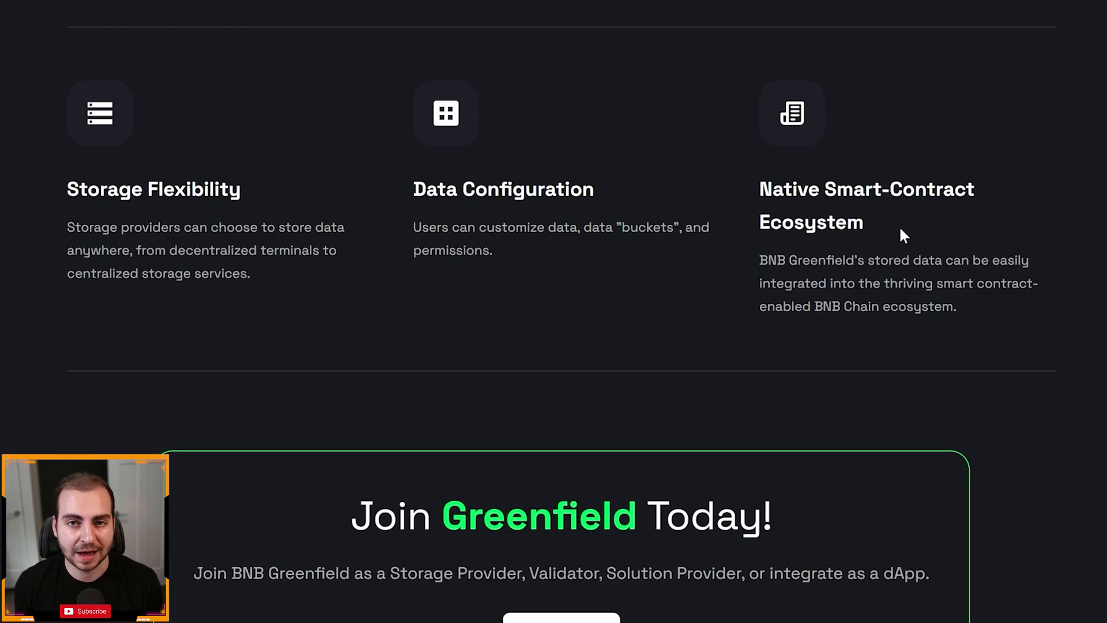
Scroll down to Potential Use Cases, where Website Hosting is expanded.
scroll(903, 232, "down", 3)
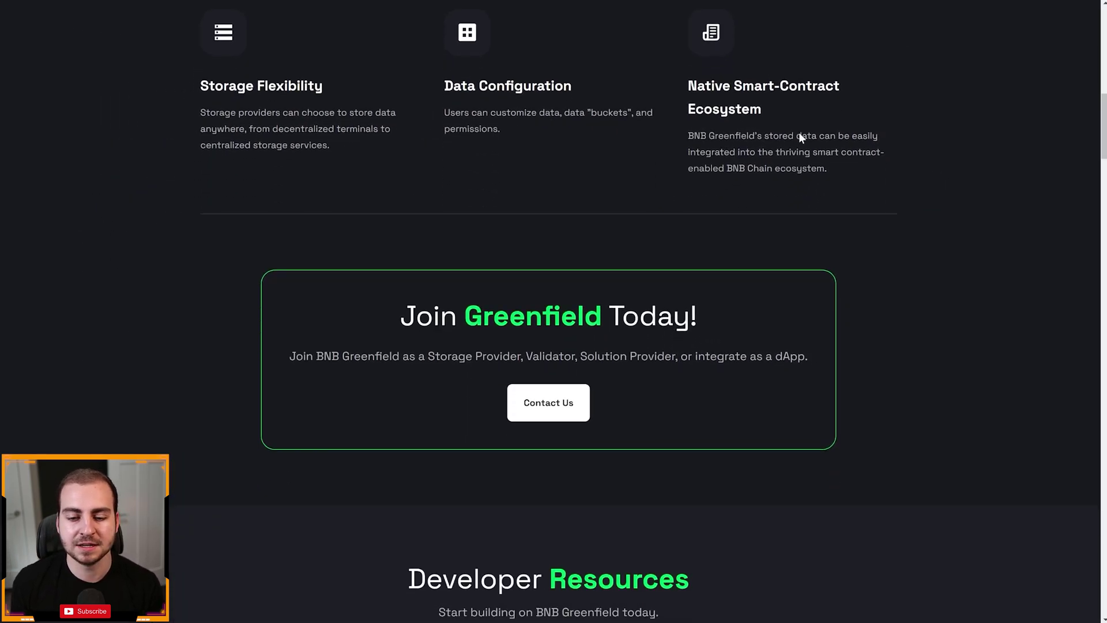
scroll(799, 134, "down", 8)
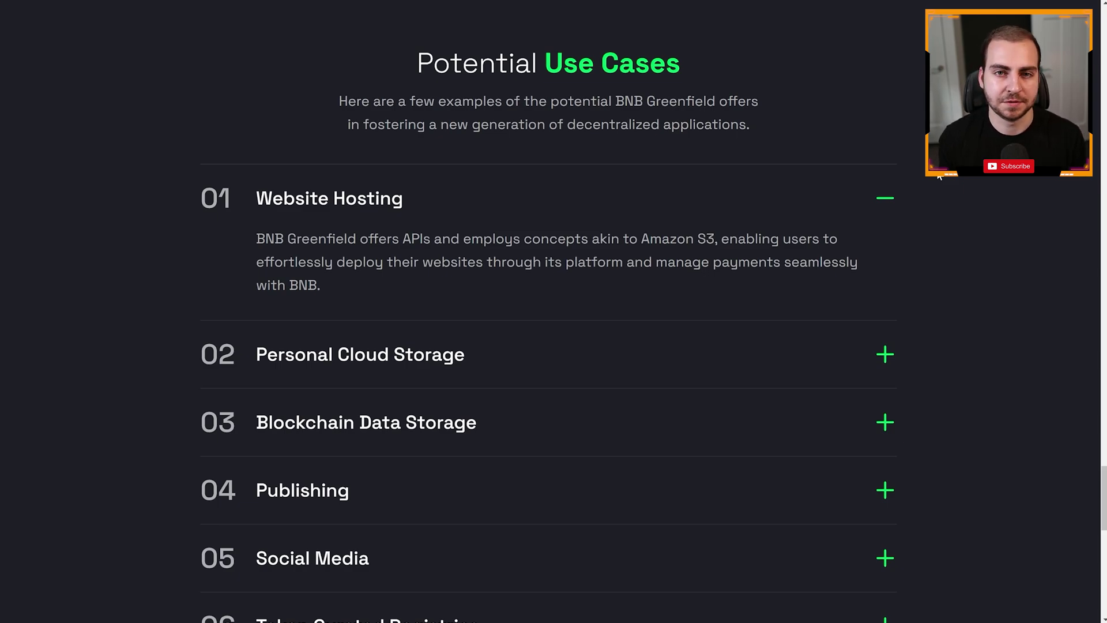
Scroll through use cases 01–07 to the community links and footer, then back up.
scroll(446, 252, "down", 3)
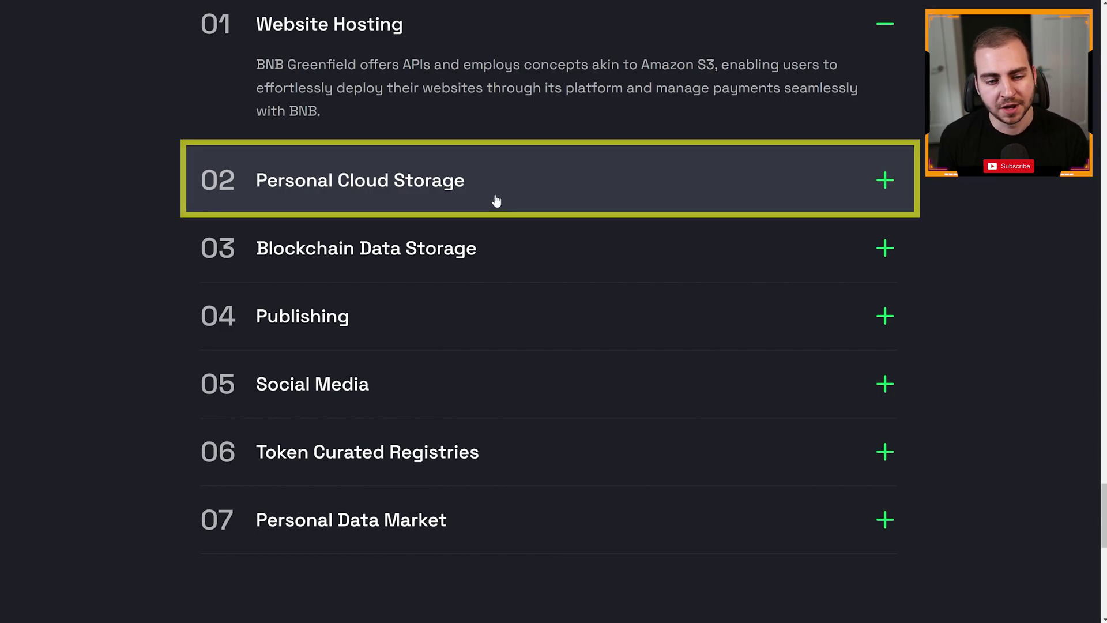
scroll(497, 200, "down", 1)
scroll(497, 201, "down", 1)
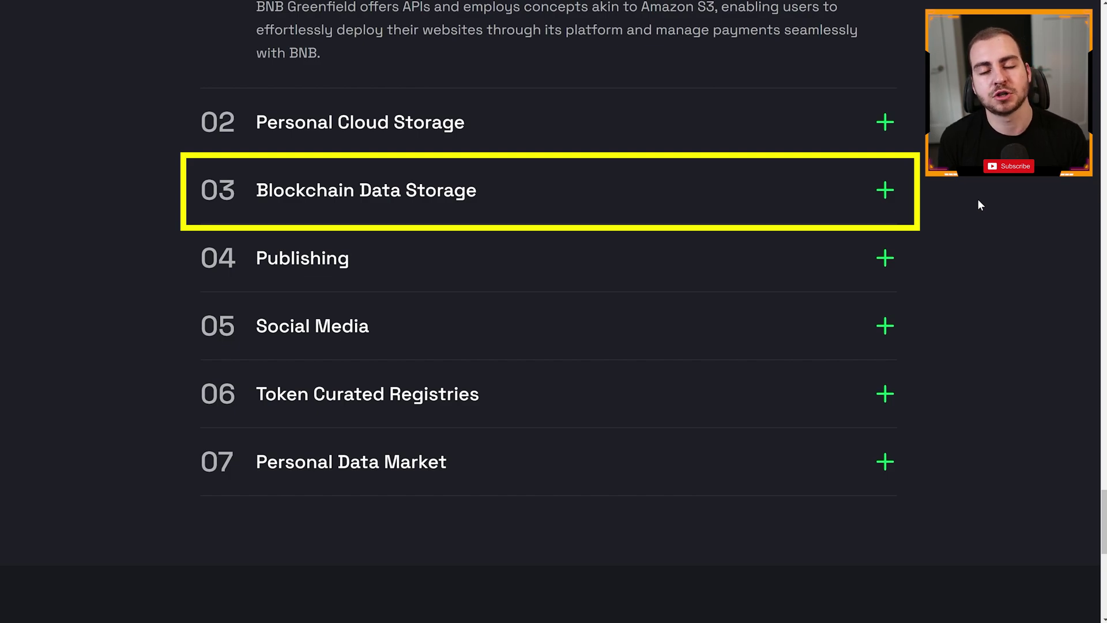
scroll(534, 245, "down", 1)
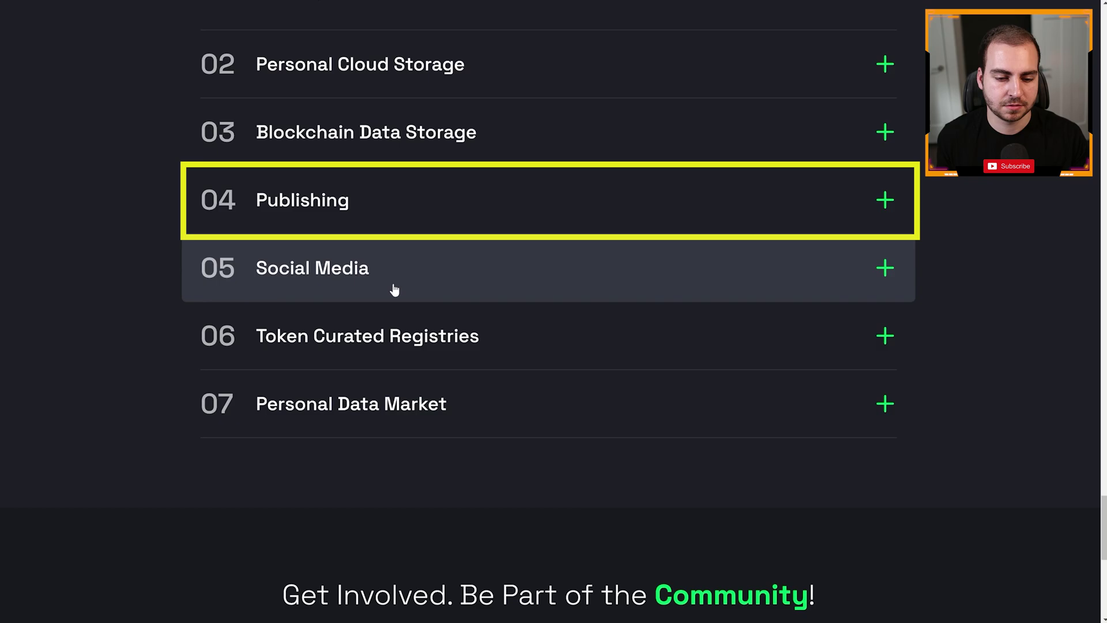
scroll(354, 282, "down", 1)
scroll(395, 277, "down", 1)
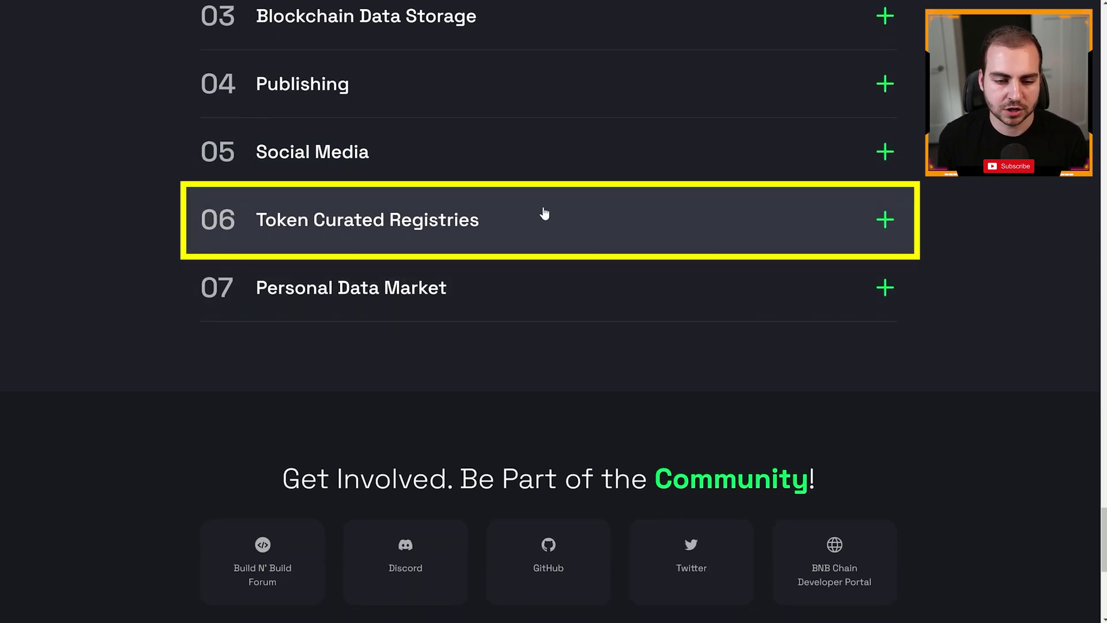
scroll(677, 277, "down", 7)
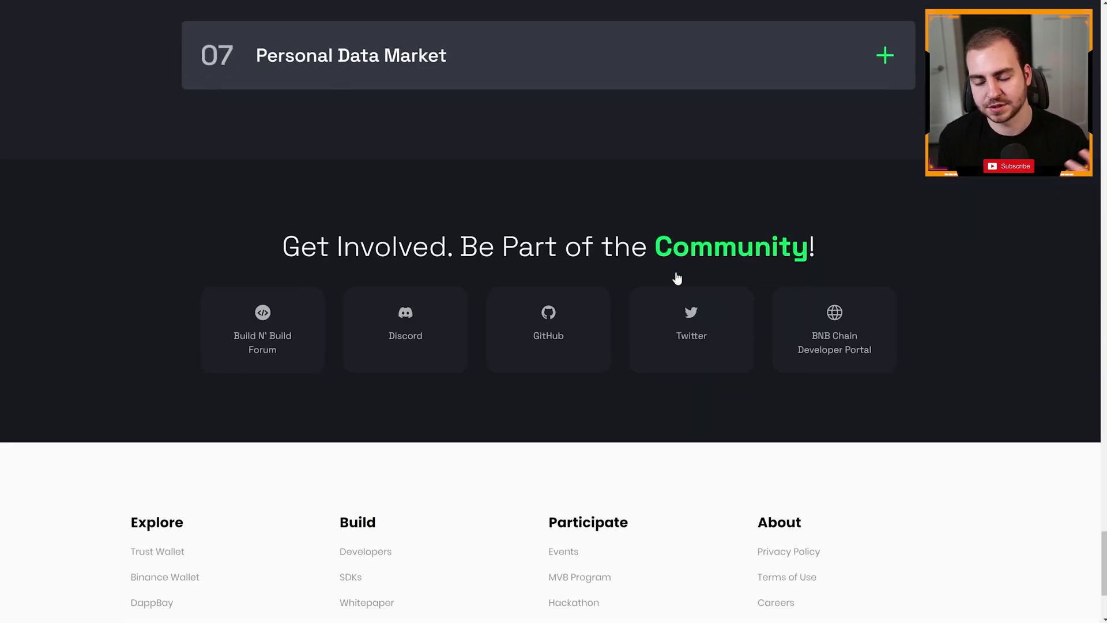
scroll(678, 271, "up", 12)
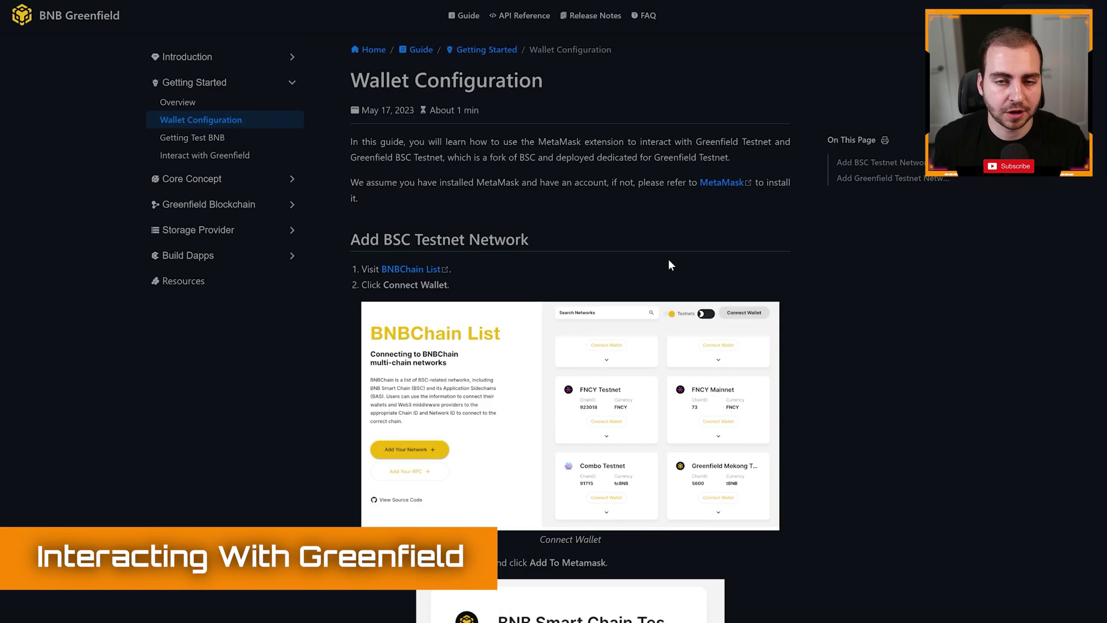
Scroll the Wallet Configuration guide to the Add BSC Testnet Network instructions.
scroll(669, 264, "down", 1)
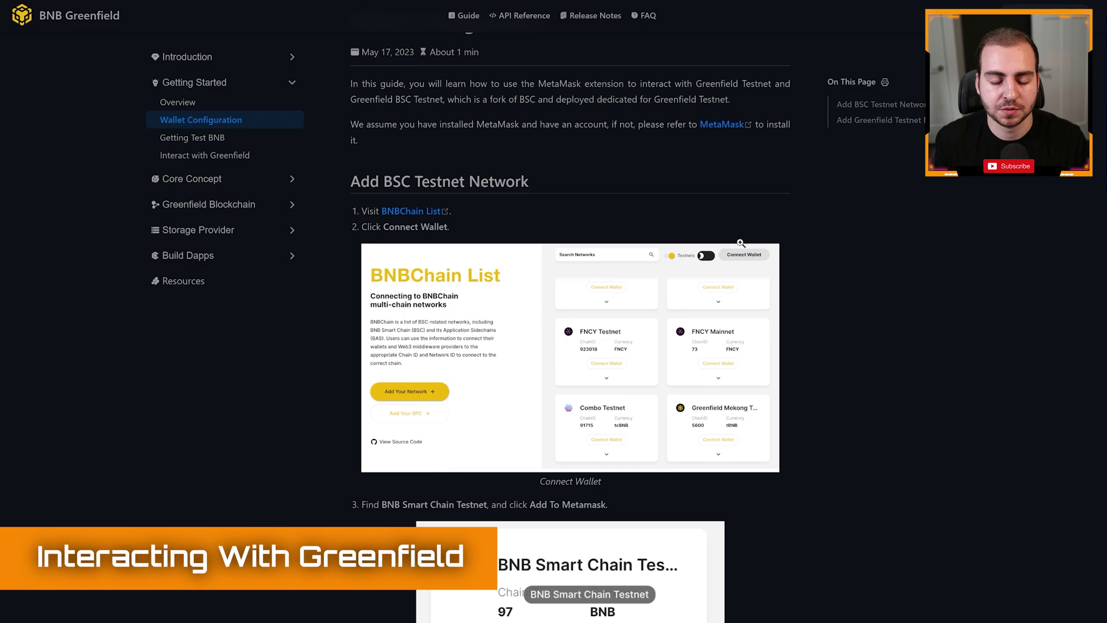
scroll(966, 220, "down", 1)
scroll(963, 217, "down", 1)
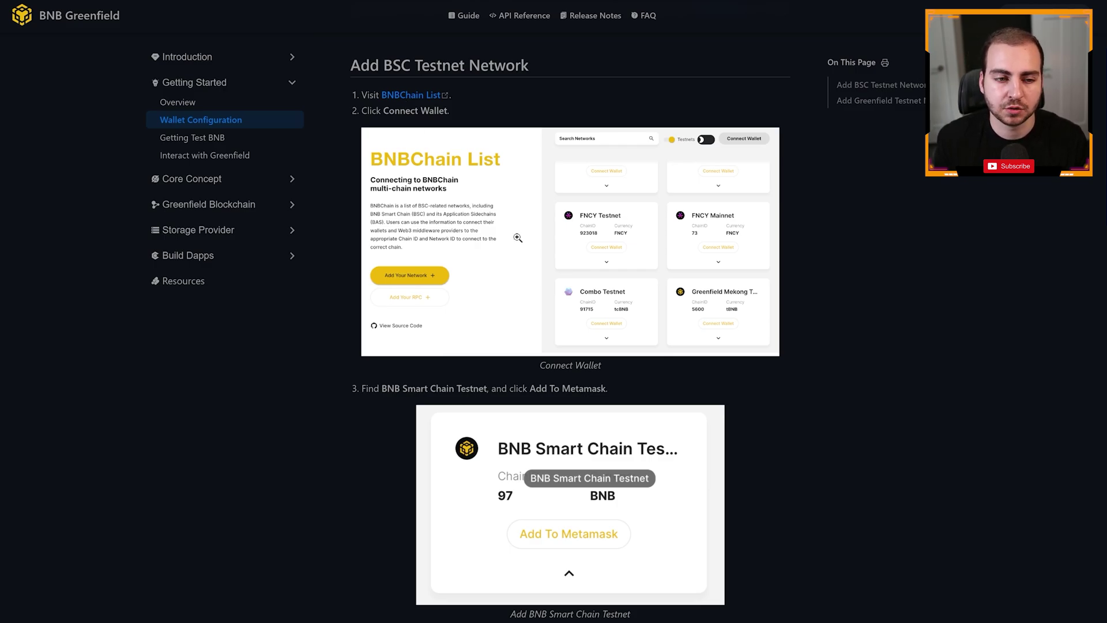
scroll(532, 242, "up", 3)
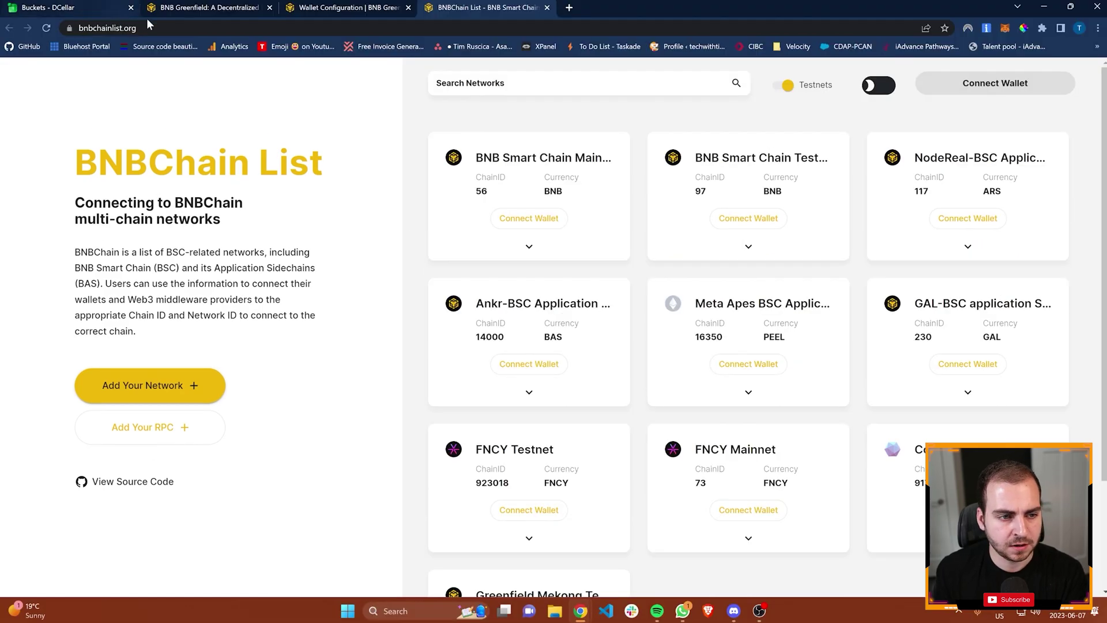
Connect the MetaMask wallet to bnbchainlist.org with the browser in full screen.
left_click(144, 28)
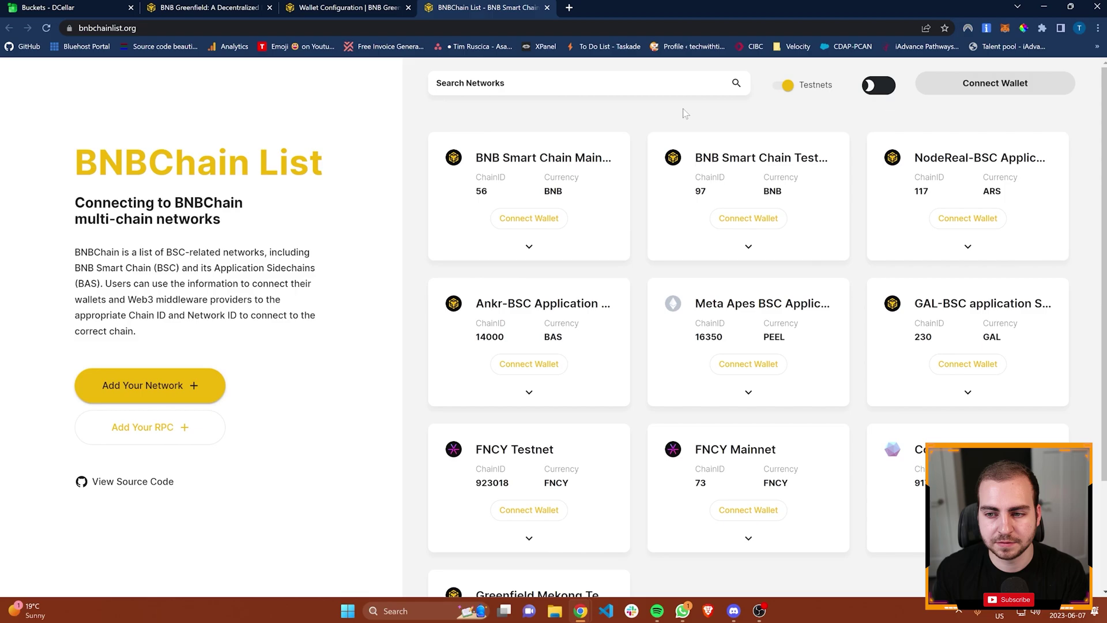
scroll(587, 129, "down", 3)
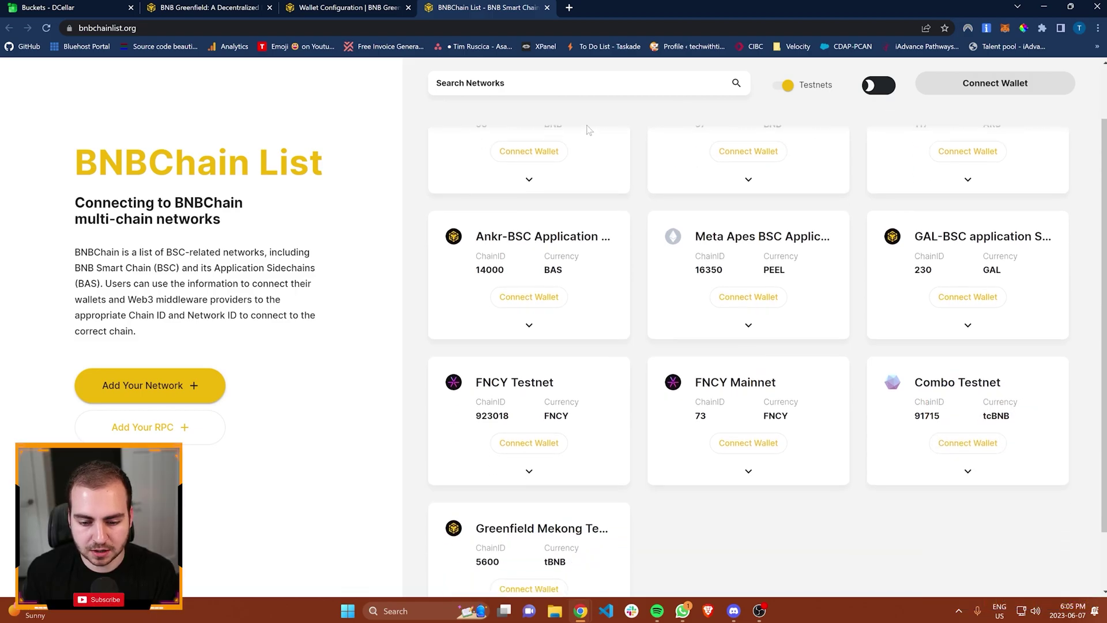
key("F11")
scroll(673, 193, "up", 1)
left_click(975, 24)
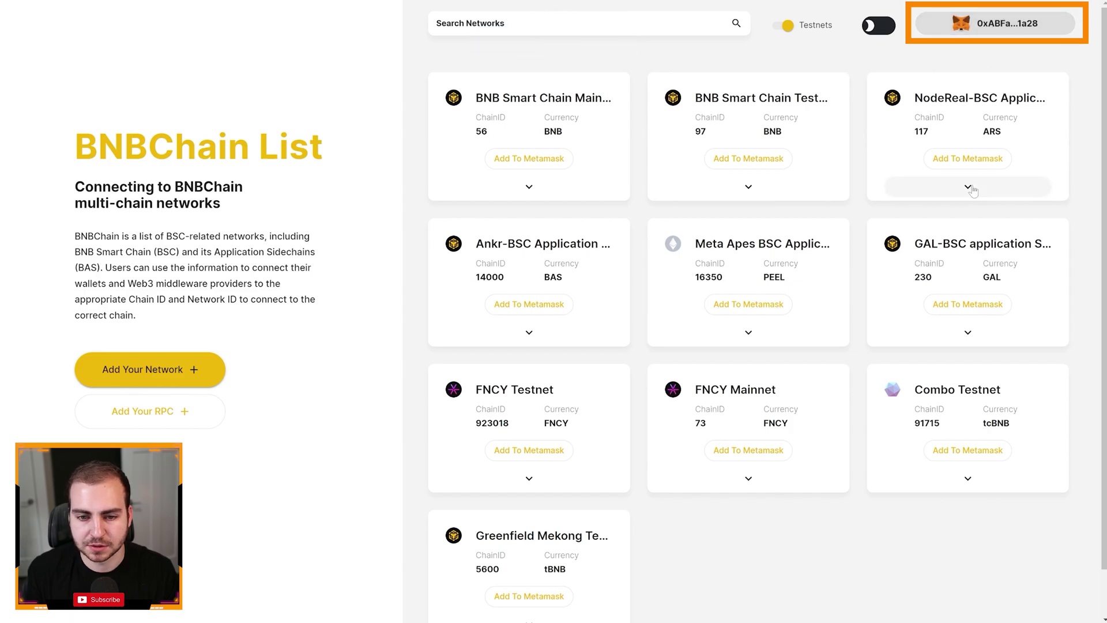
Add Greenfield Mekong Testnet to MetaMask, dismiss the switch prompt, and exit full screen.
scroll(897, 219, "down", 1)
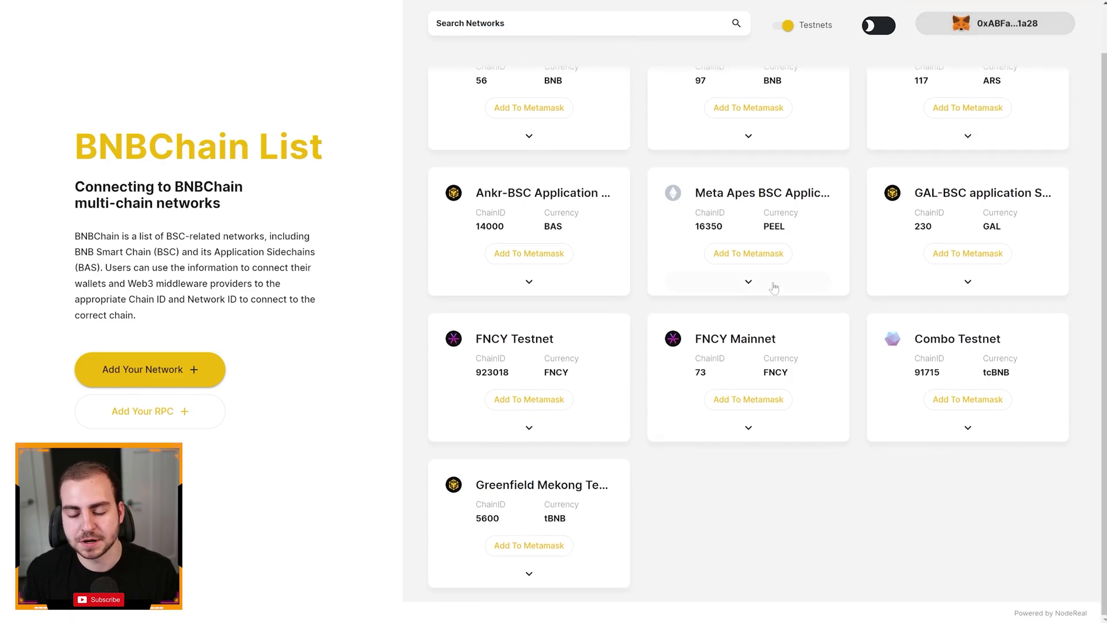
scroll(701, 329, "up", 1)
scroll(721, 346, "down", 1)
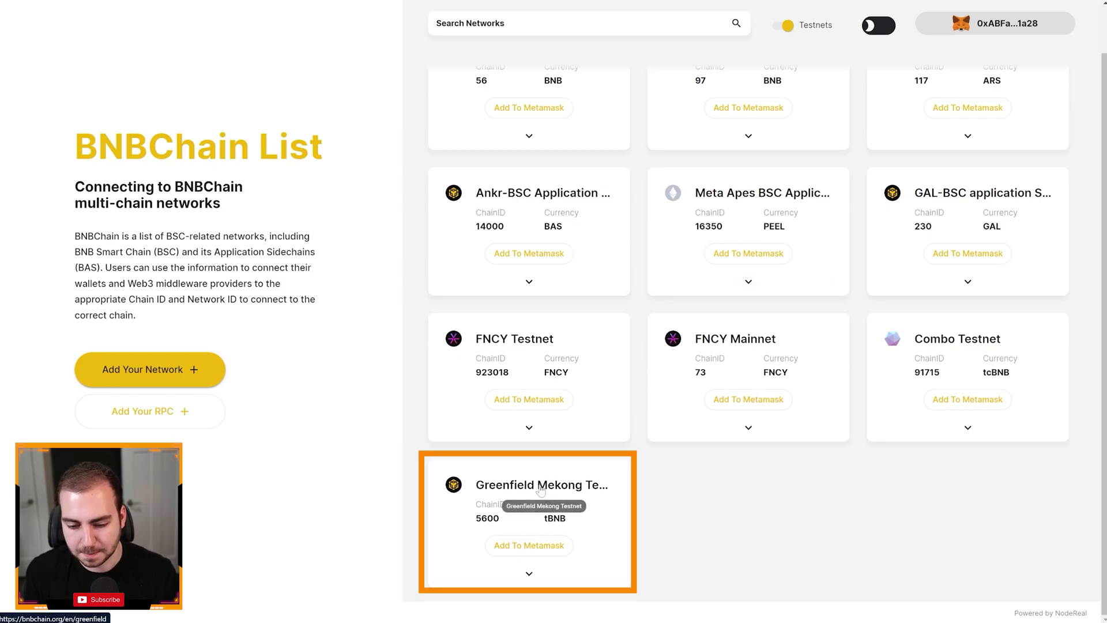
left_click(553, 545)
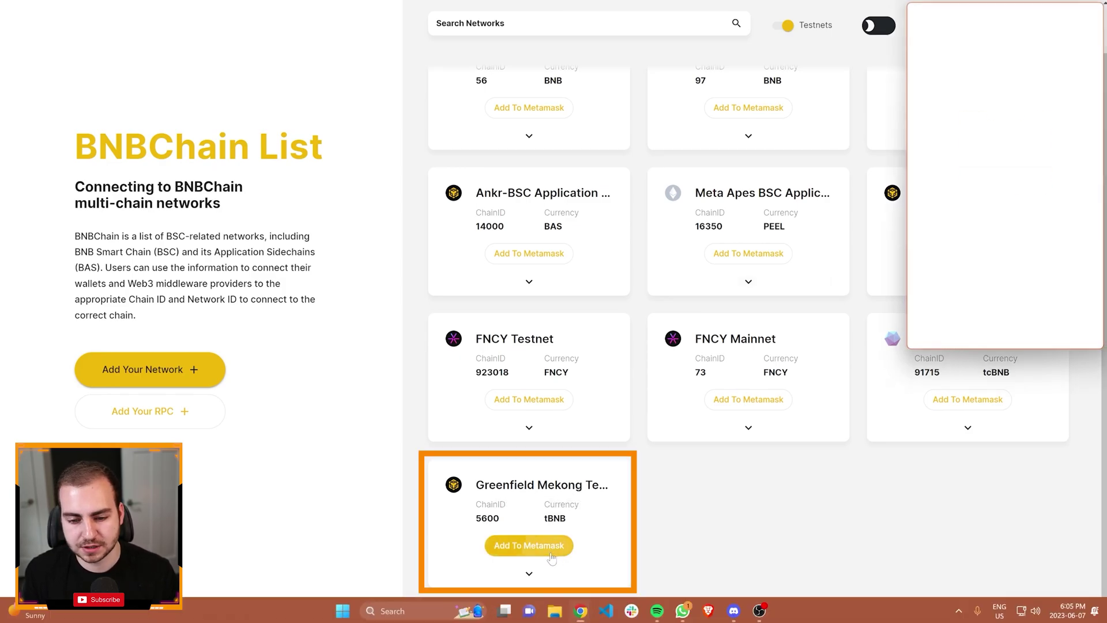
left_click_drag(986, 16, 903, 62)
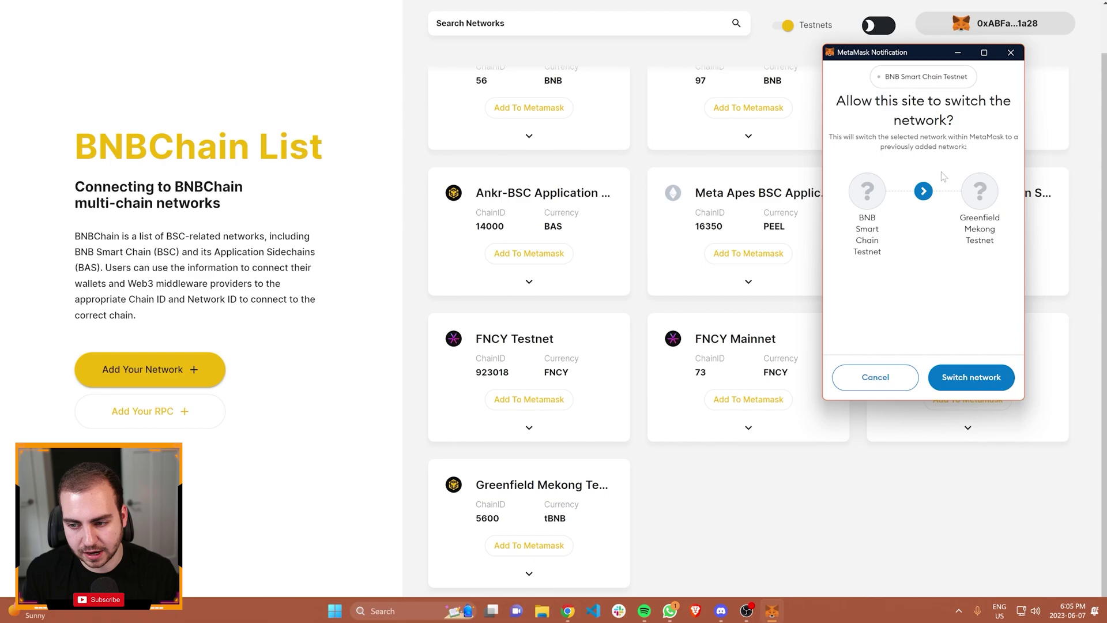
left_click(1011, 52)
scroll(729, 110, "up", 1)
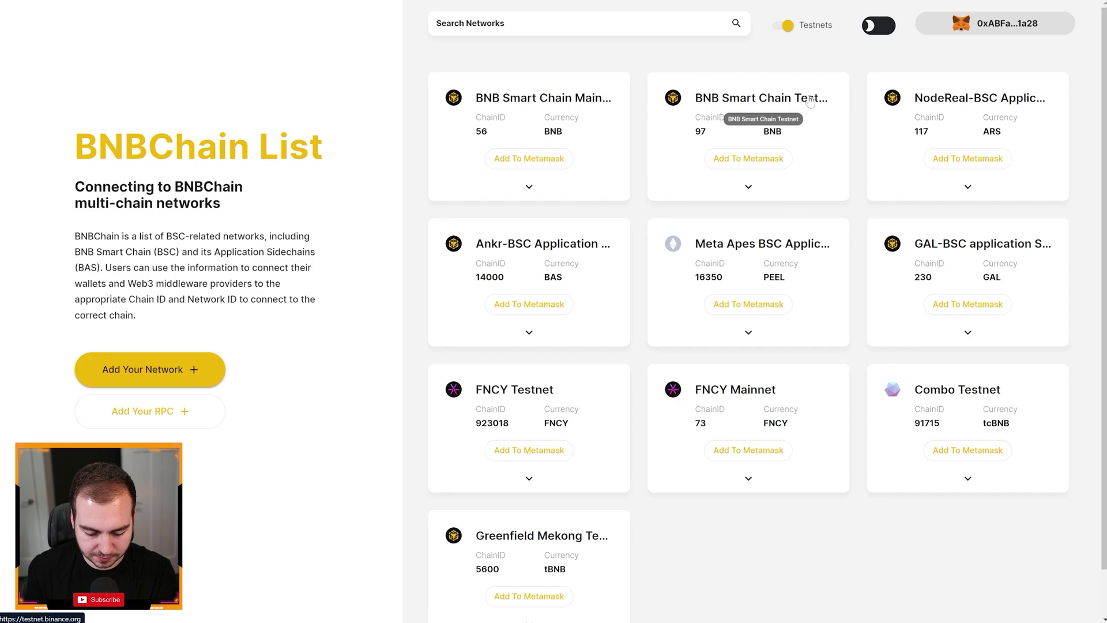
key("F11")
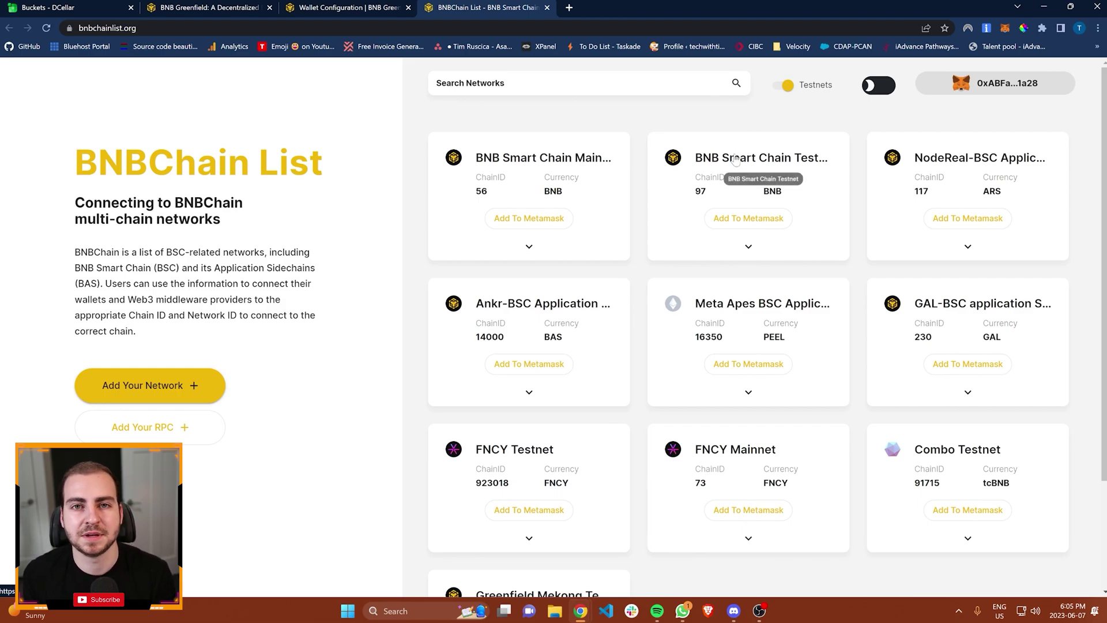
scroll(701, 184, "down", 1)
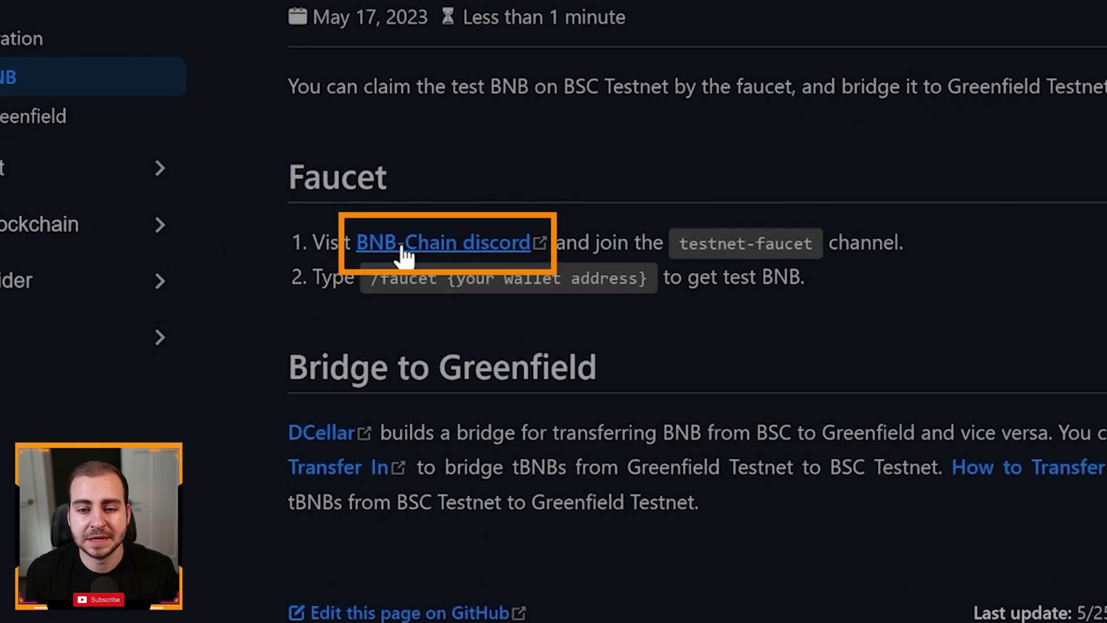
Follow the BNB-Chain discord link under Faucet to open the server in Discord.
left_click(402, 248)
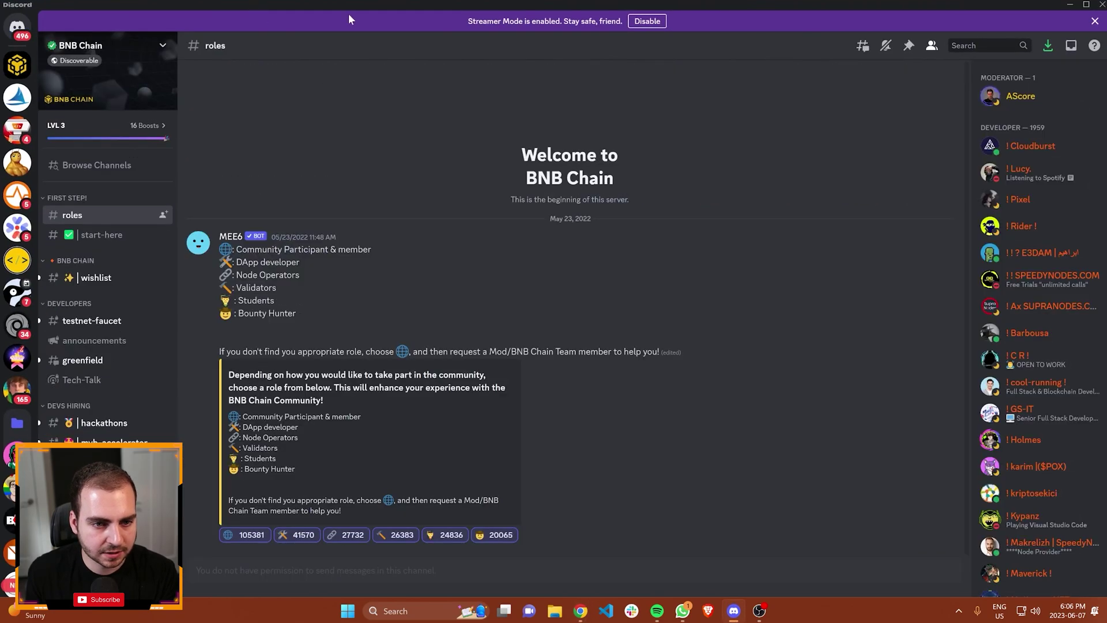
left_click_drag(348, 13, 437, 279)
left_click(173, 28)
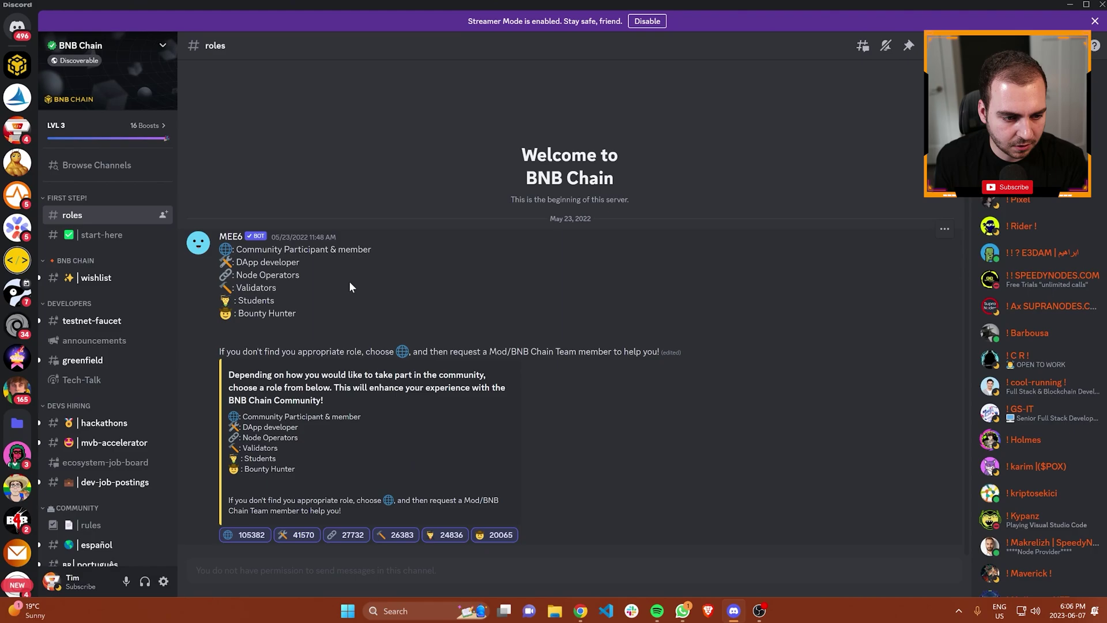
left_click(94, 237)
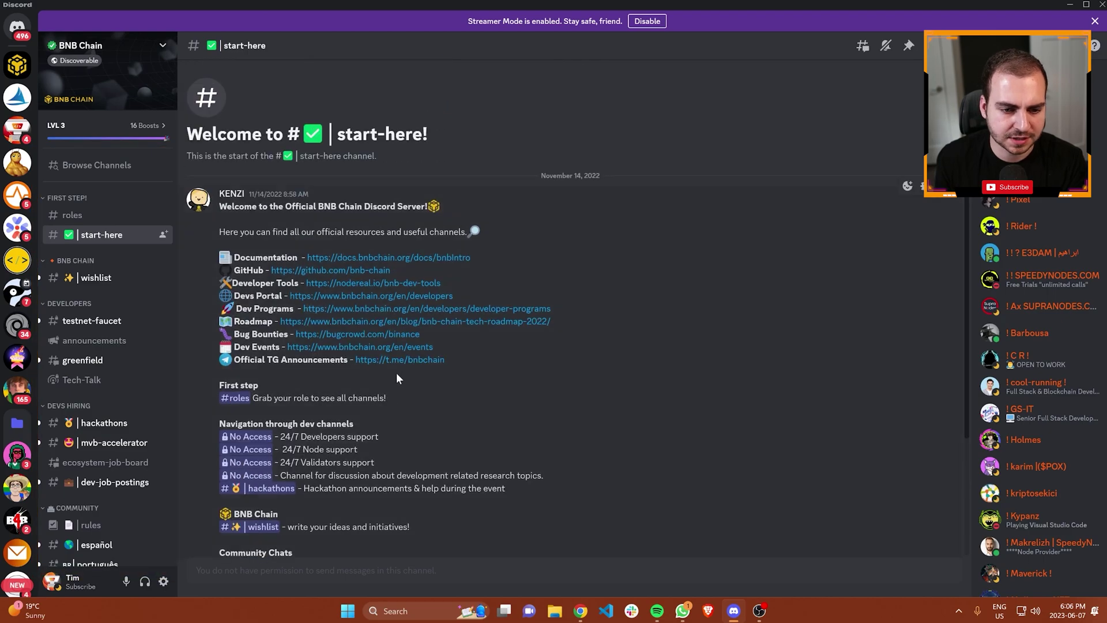
left_click(91, 218)
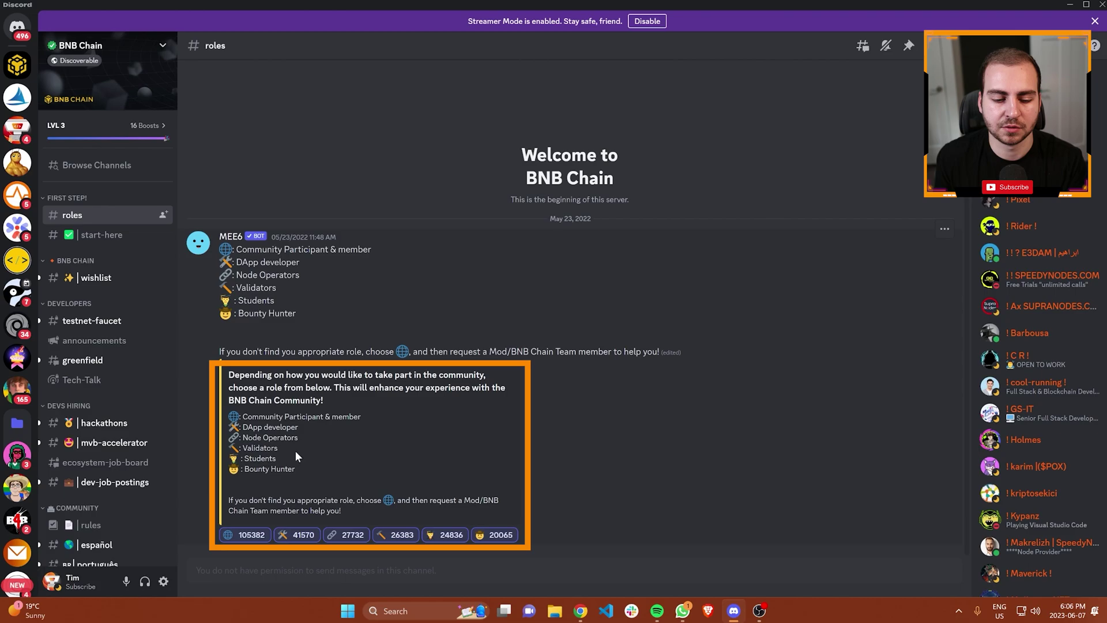
scroll(132, 333, "down", 1)
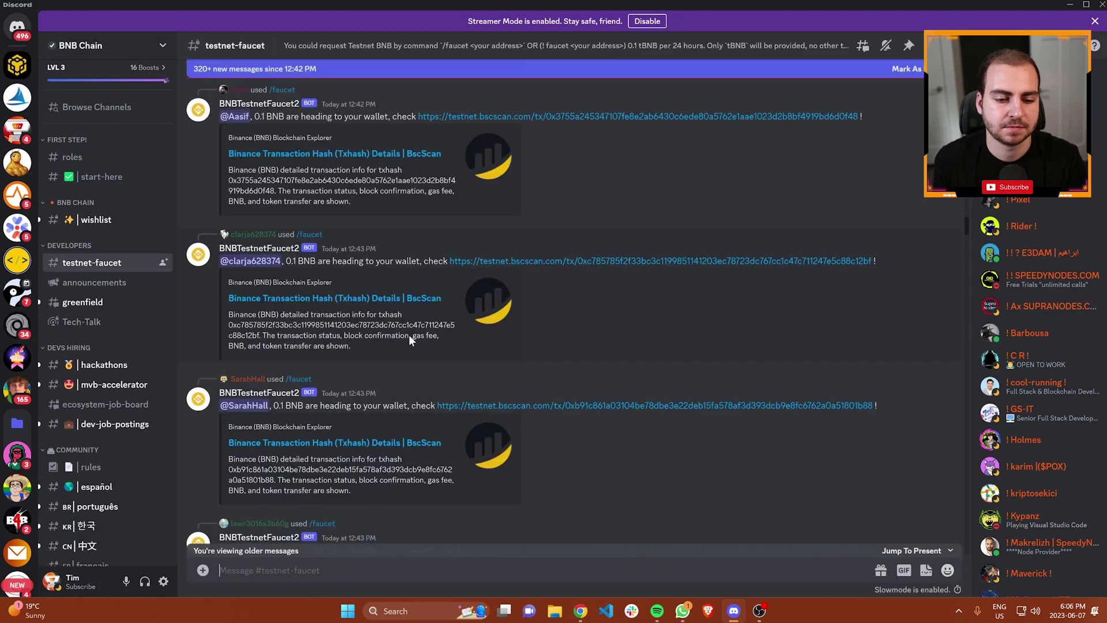
Start a /faucet command in the #testnet-faucet channel.
scroll(408, 333, "down", 10)
scroll(409, 330, "down", 5)
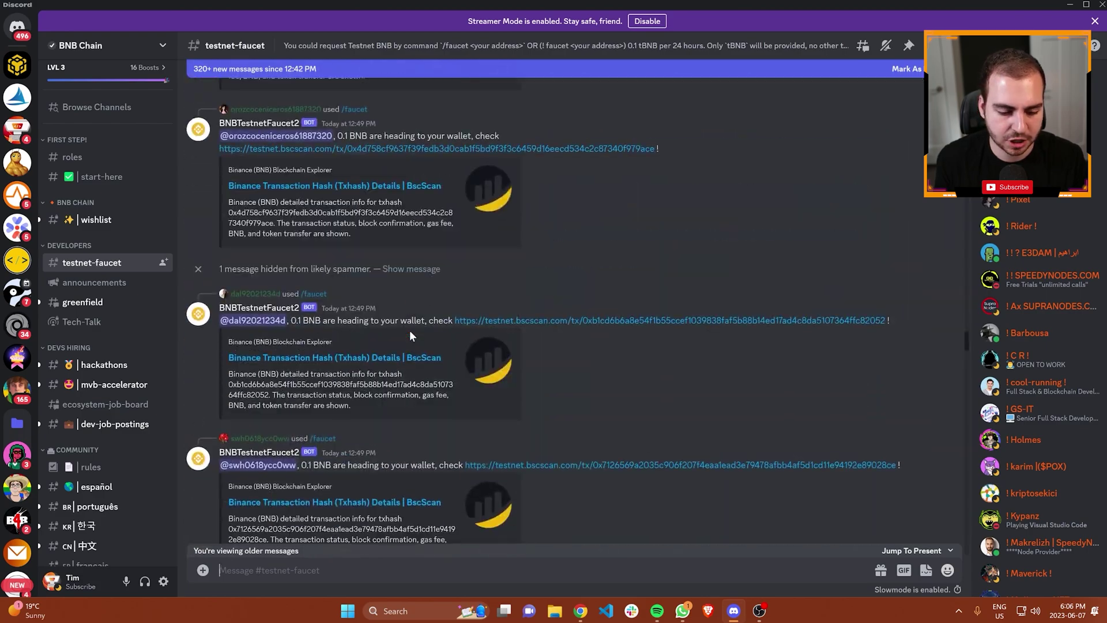
type("/faucet")
key("Tab")
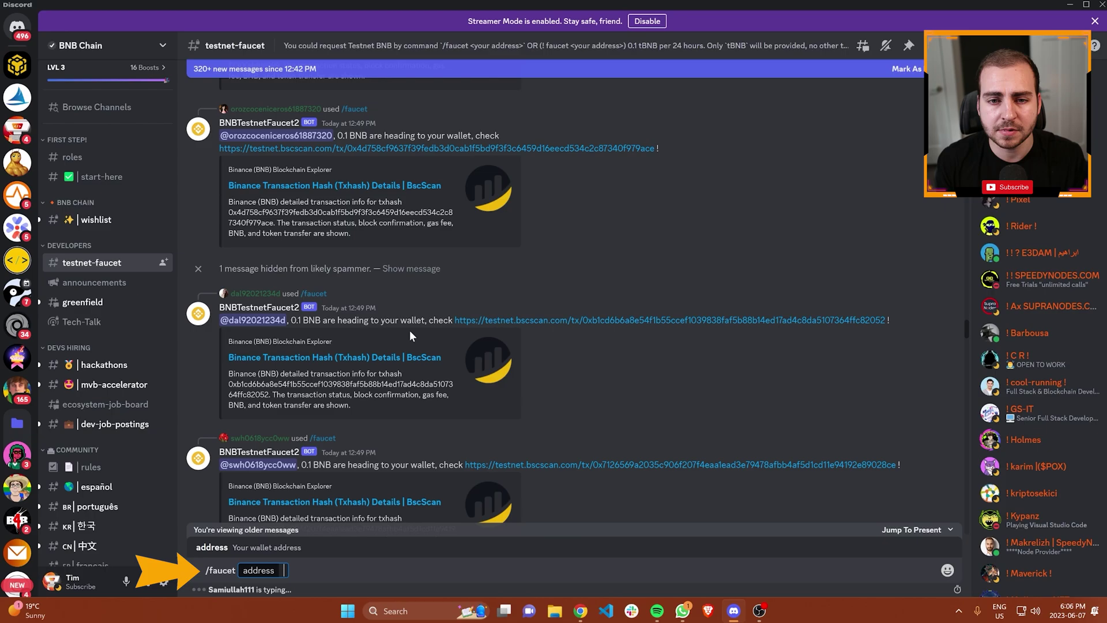
Copy the wallet's account address from MetaMask in Chrome.
key("super")
mouse_move(582, 616)
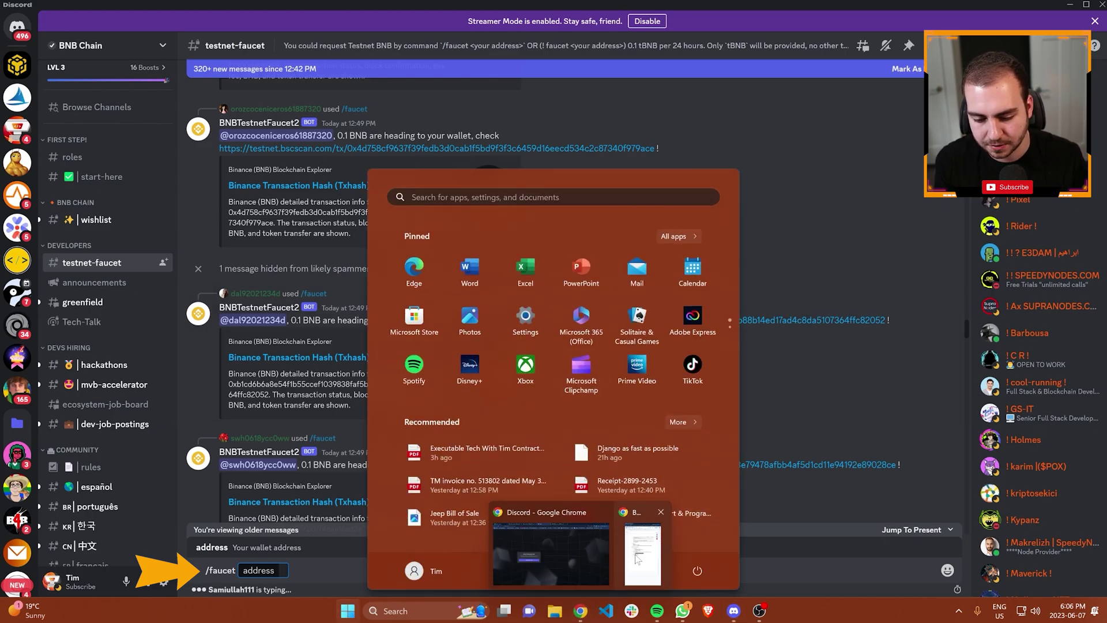
left_click(598, 555)
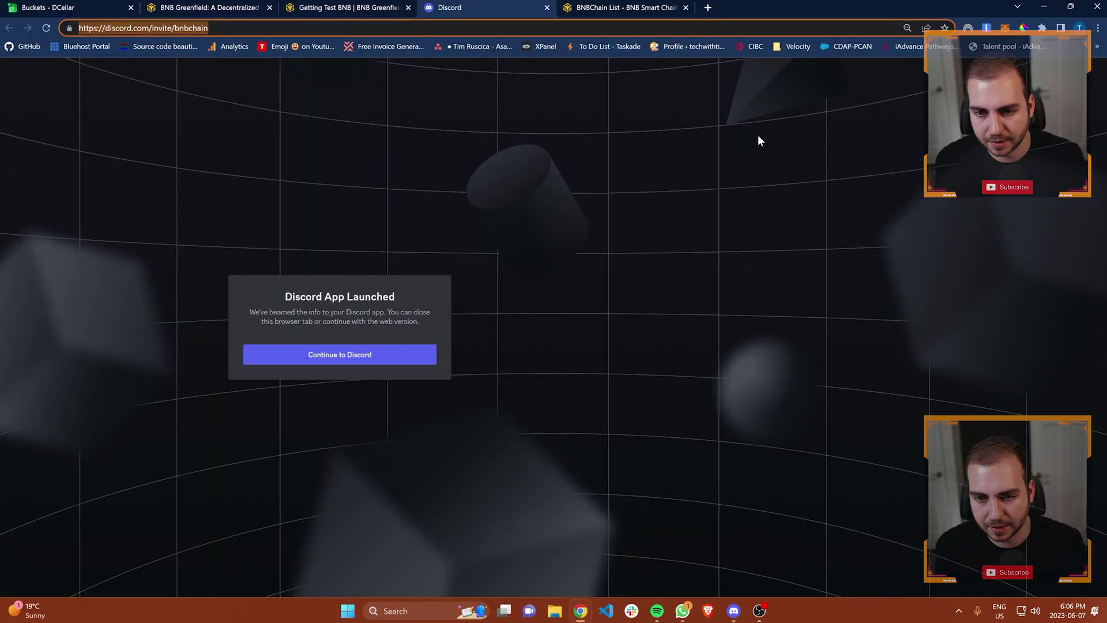
left_click(1007, 28)
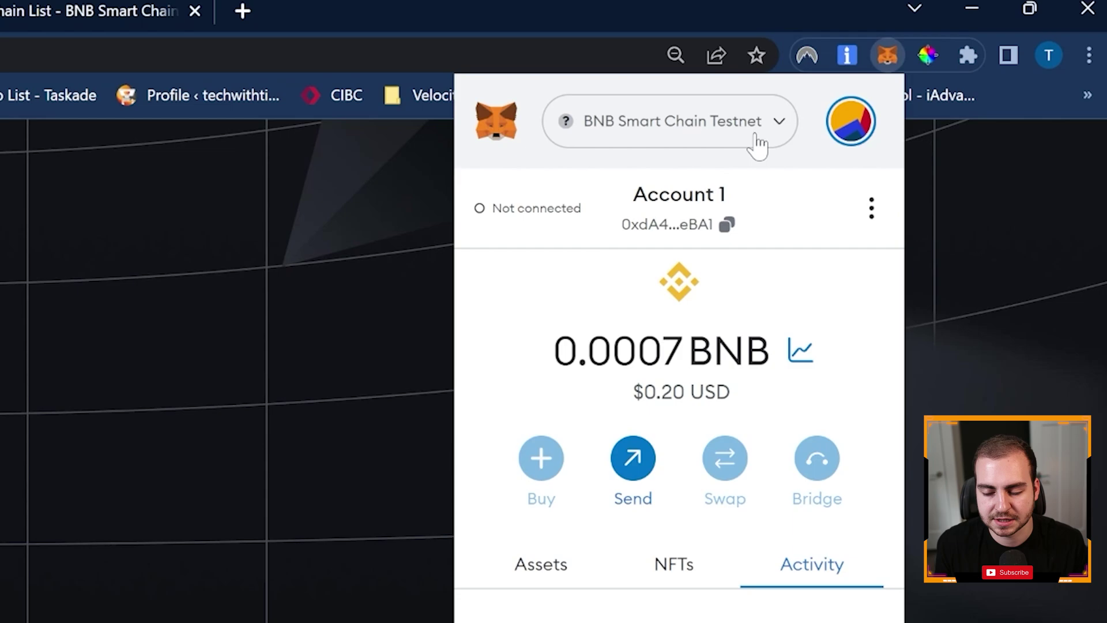
left_click(703, 228)
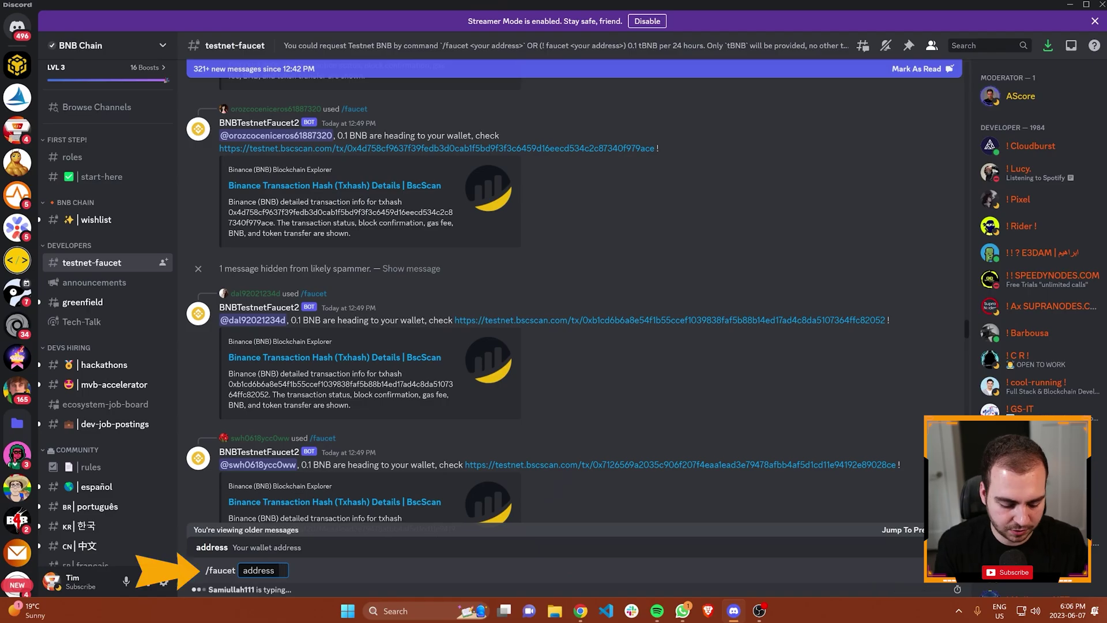
Paste the address into /faucet, send the request, and jump to the latest reply.
key("ctrl+v")
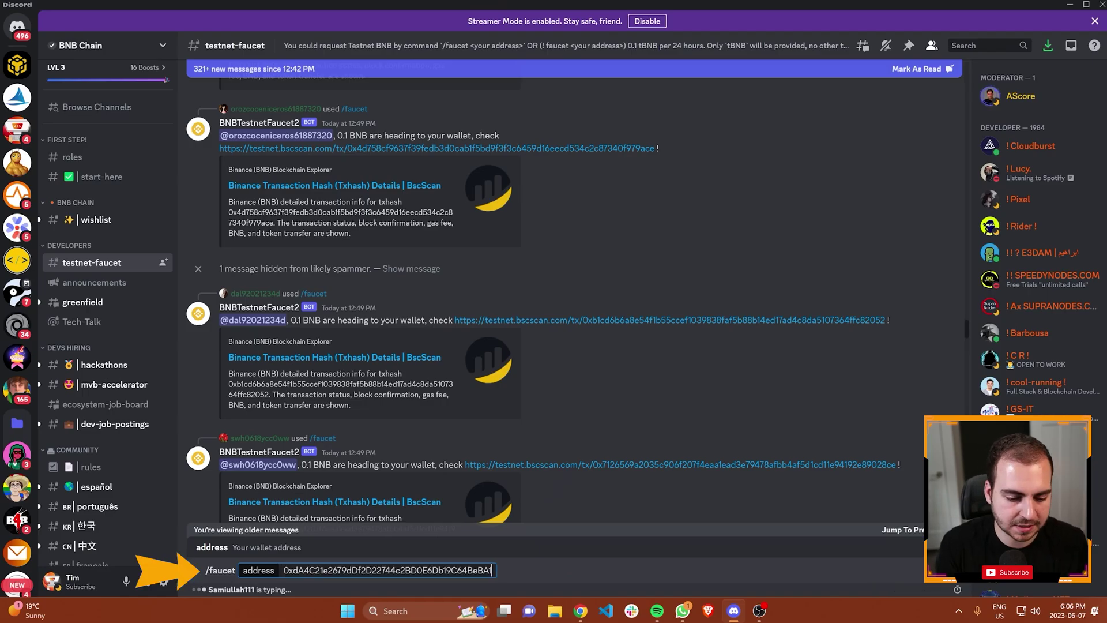
key("Return")
scroll(492, 277, "down", 10)
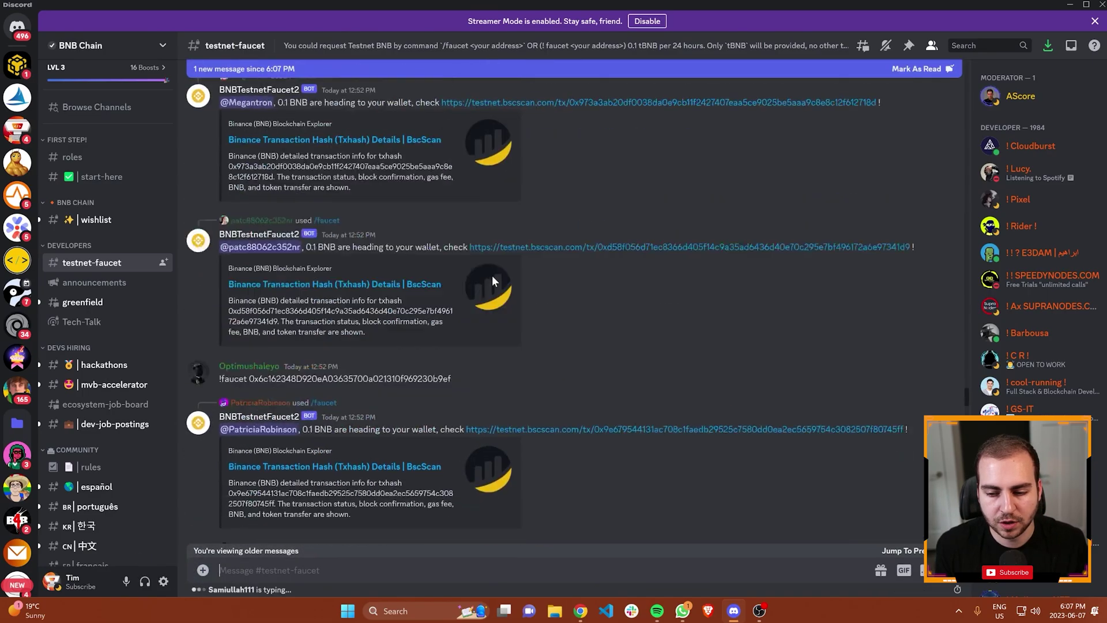
scroll(492, 275, "down", 10)
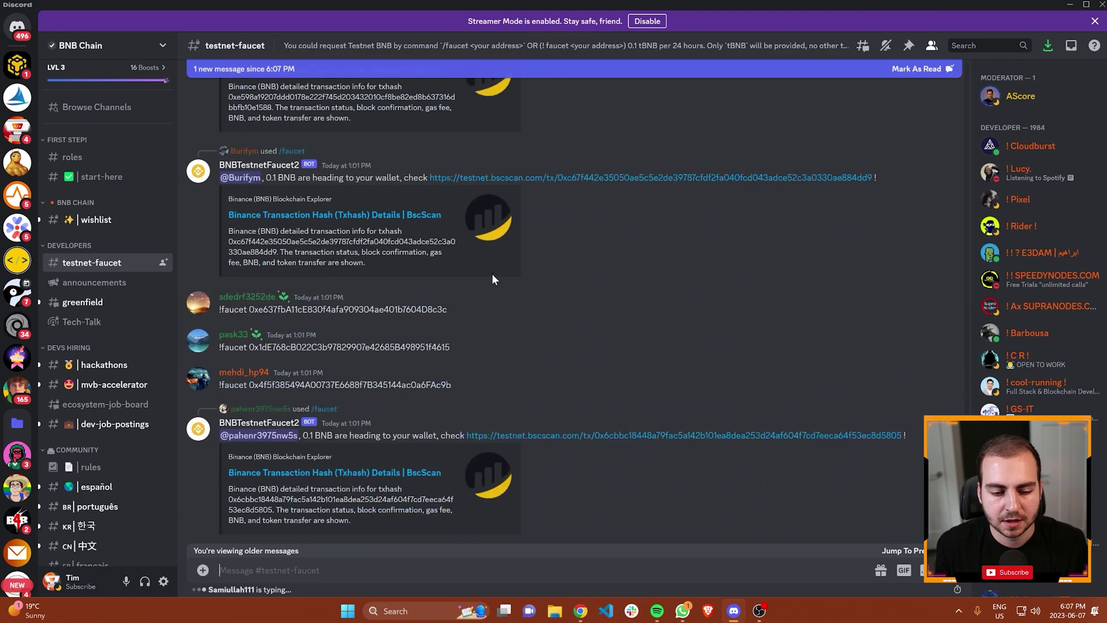
left_click(903, 551)
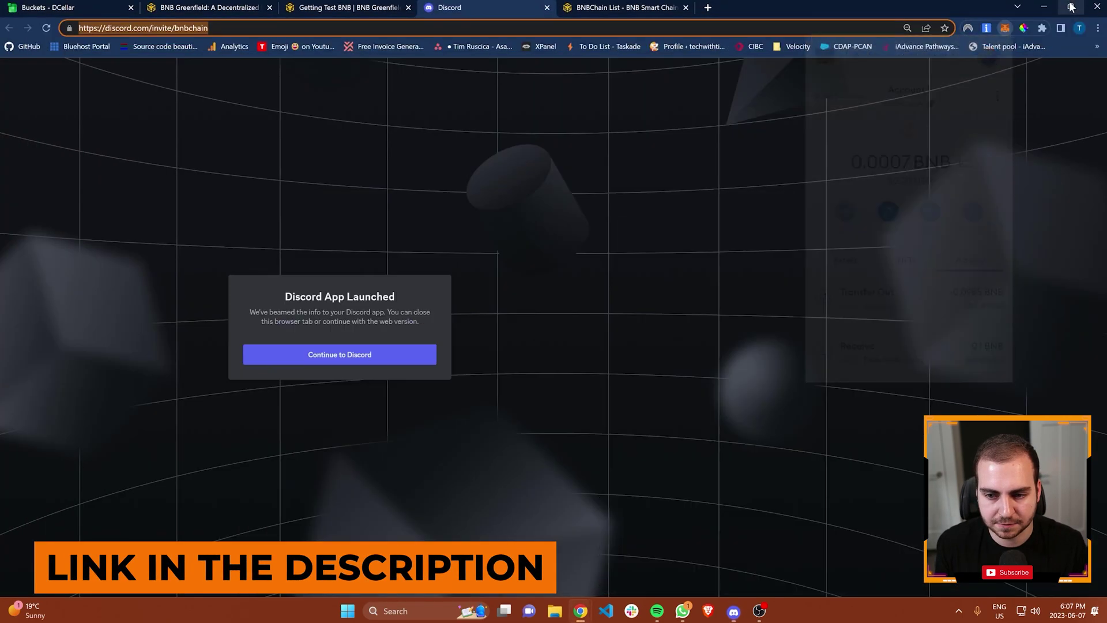
Close the Discord invite tab and open the Interact with Greenfield guide.
left_click(546, 7)
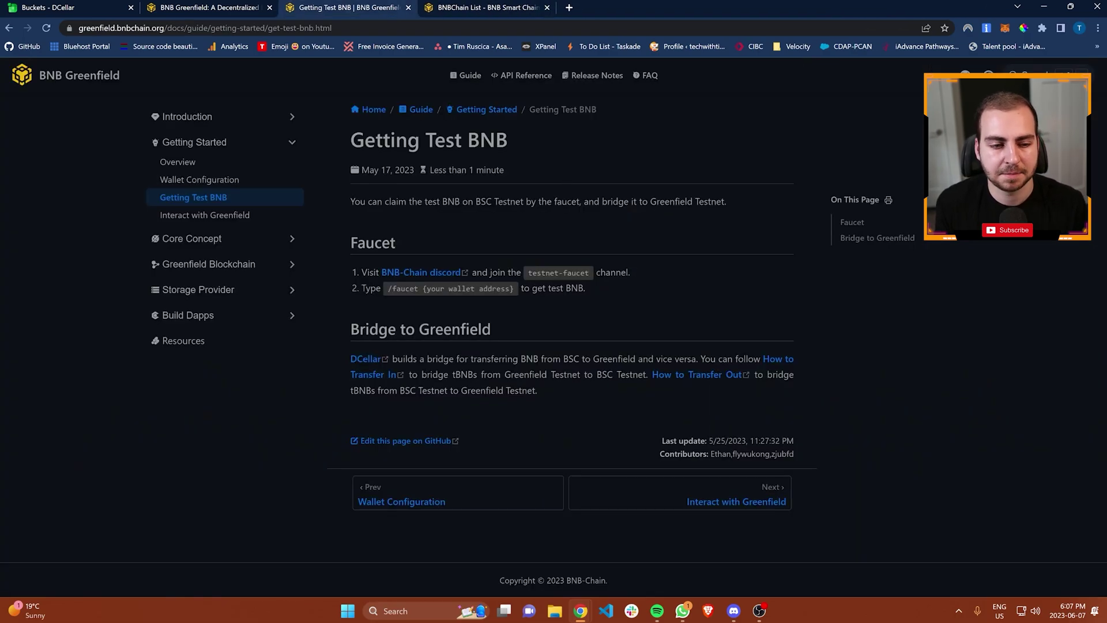
left_click(230, 216)
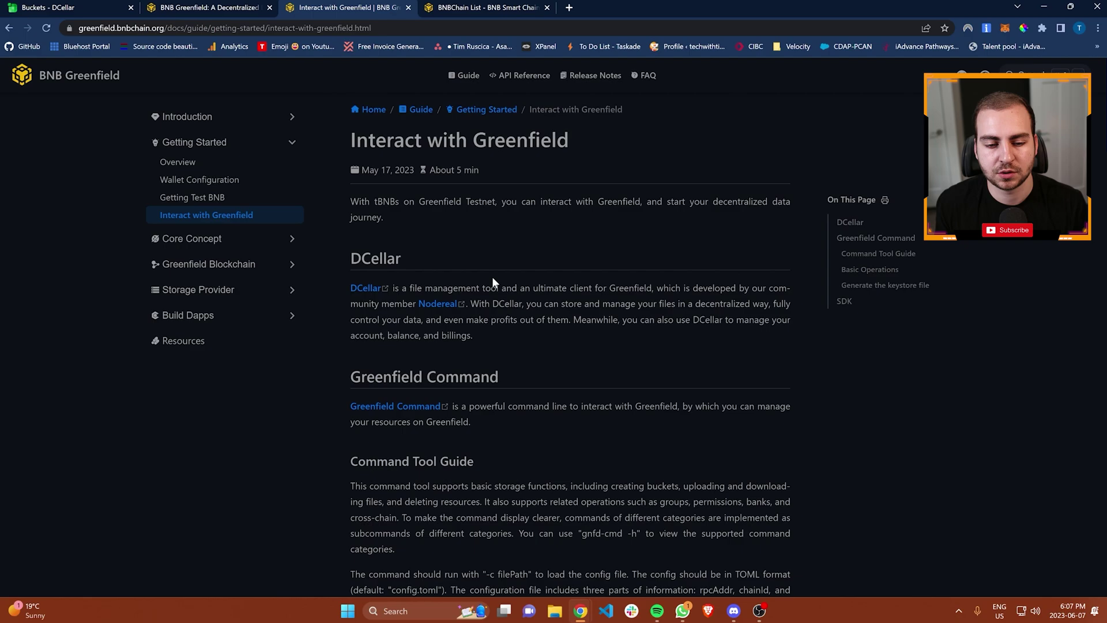
scroll(493, 270, "down", 1)
left_click_drag(418, 195, 321, 197)
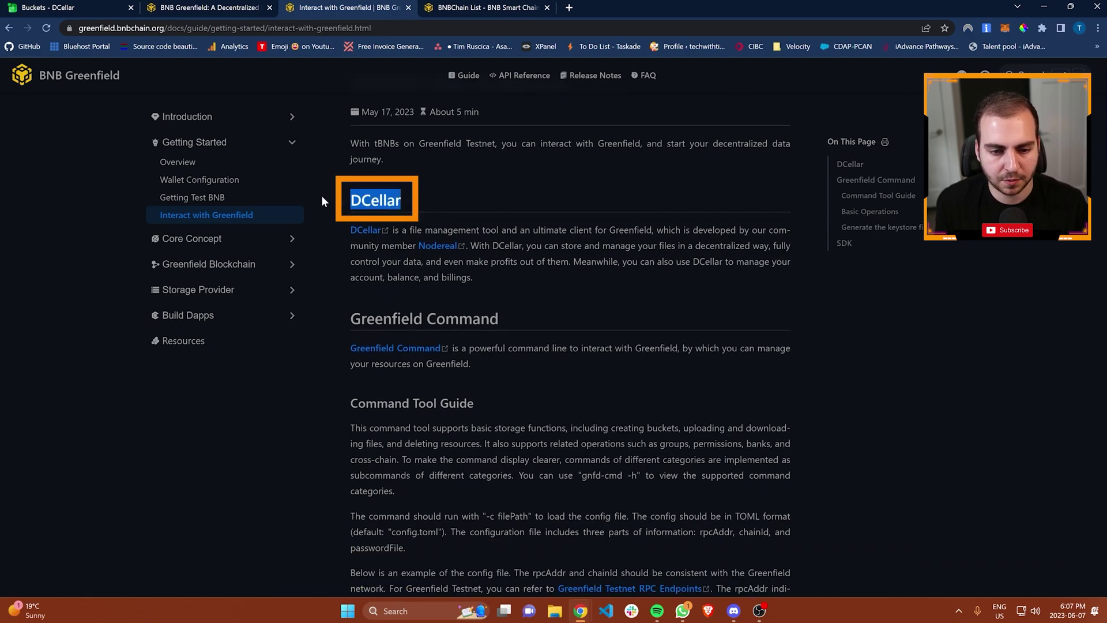
left_click(438, 197)
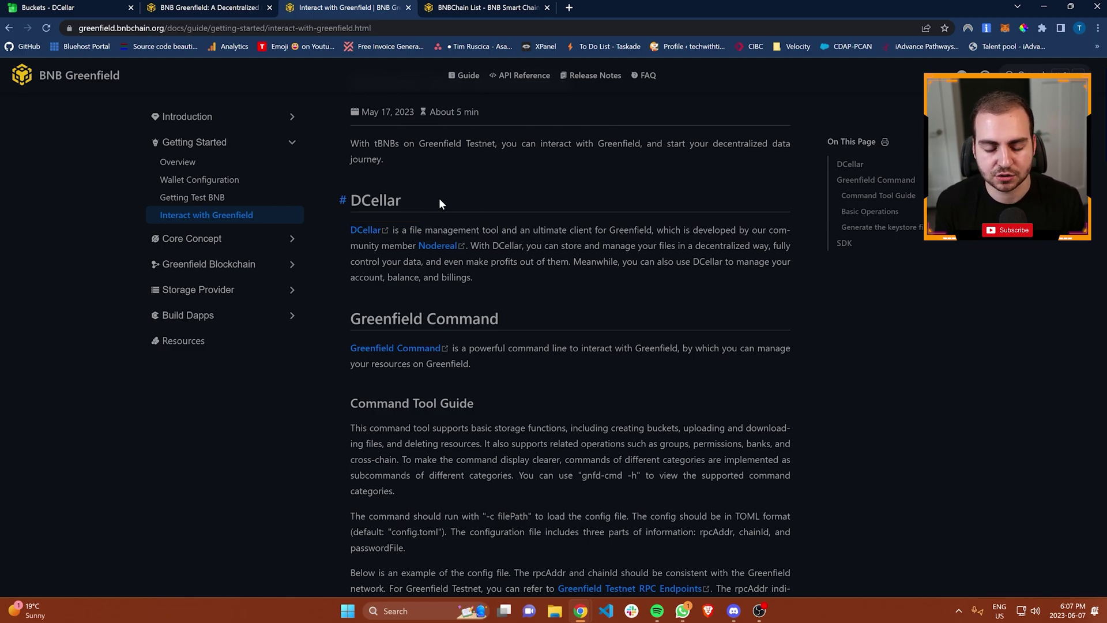
Read the Greenfield Command introduction, then return to the Buckets - DCellar tab.
scroll(466, 180, "down", 2)
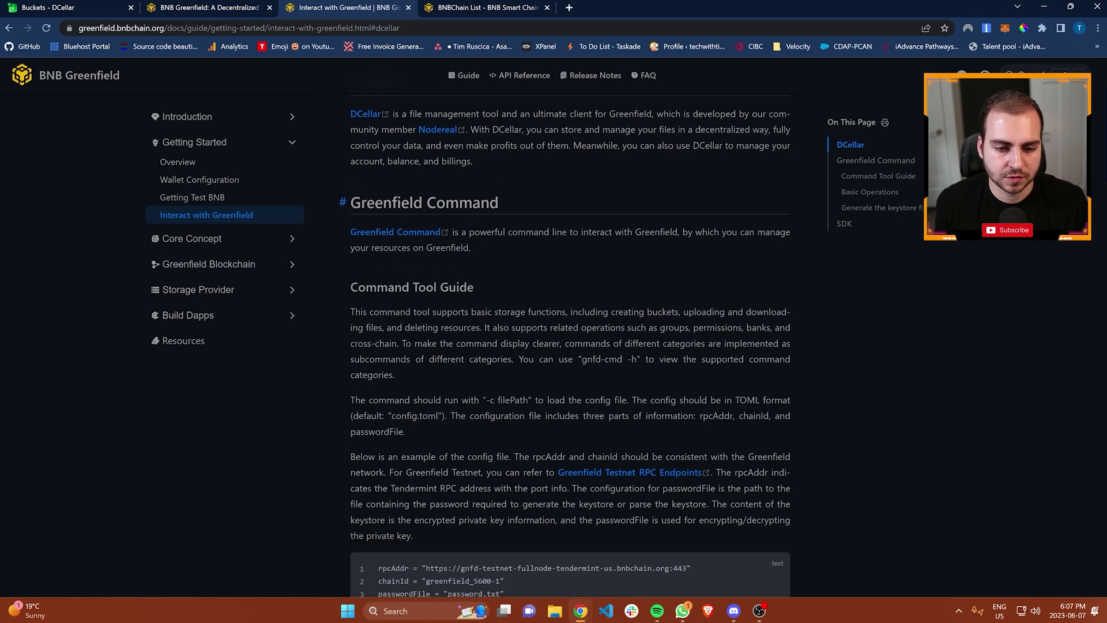
left_click_drag(350, 203, 579, 312)
left_click(580, 289)
scroll(581, 289, "down", 3)
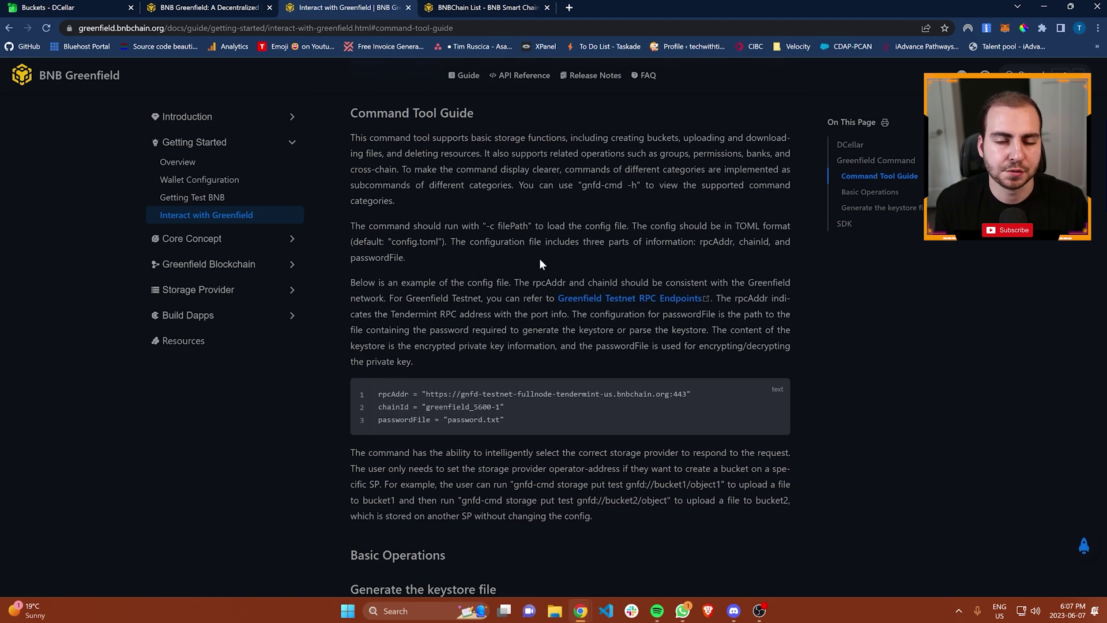
scroll(539, 267, "up", 2)
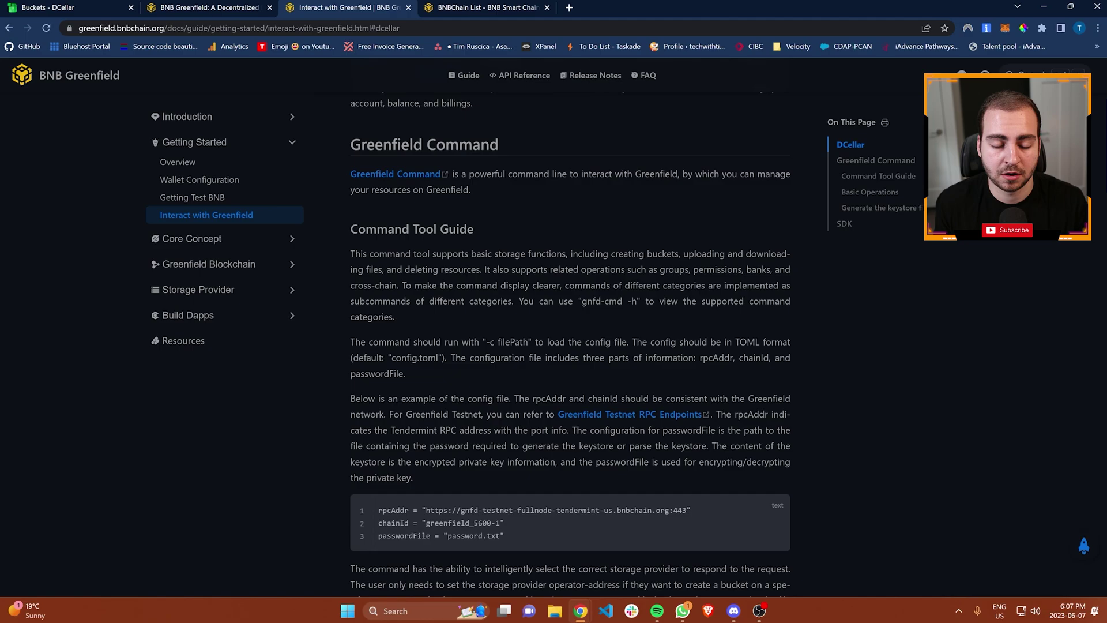
scroll(556, 266, "up", 2)
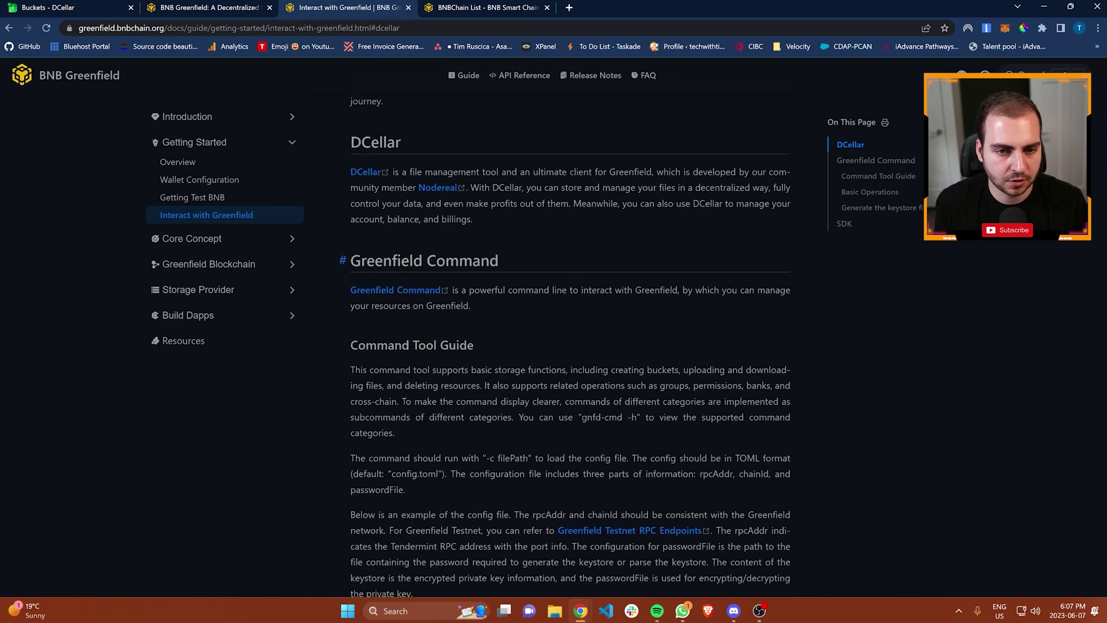
left_click(52, 7)
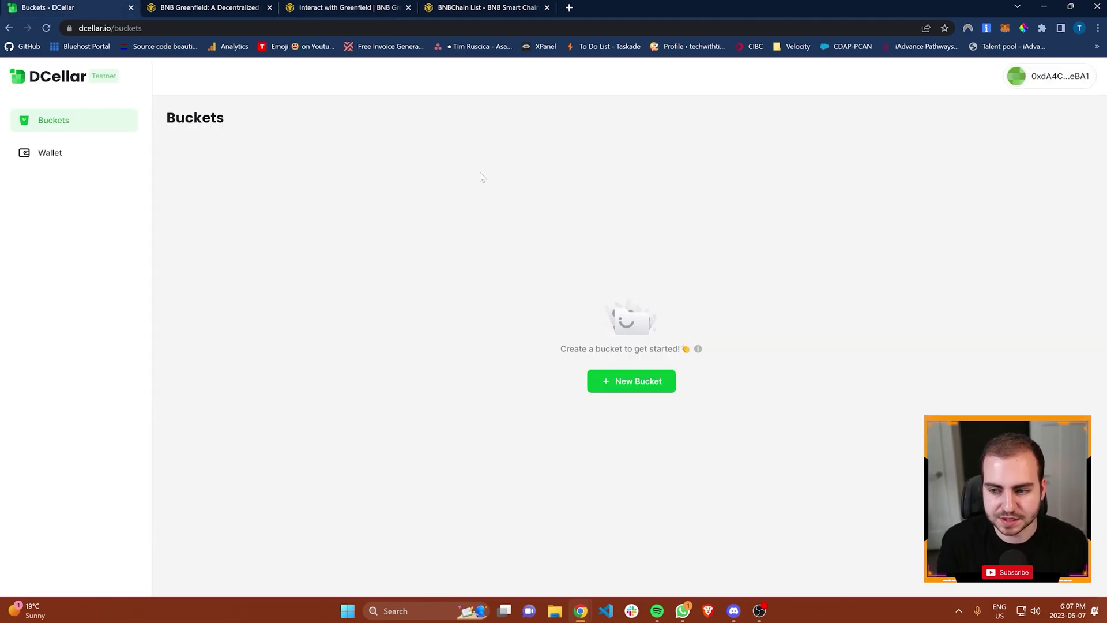
In full screen, disconnect the wallet from DCellar and reconnect it via MetaMask.
key("F11")
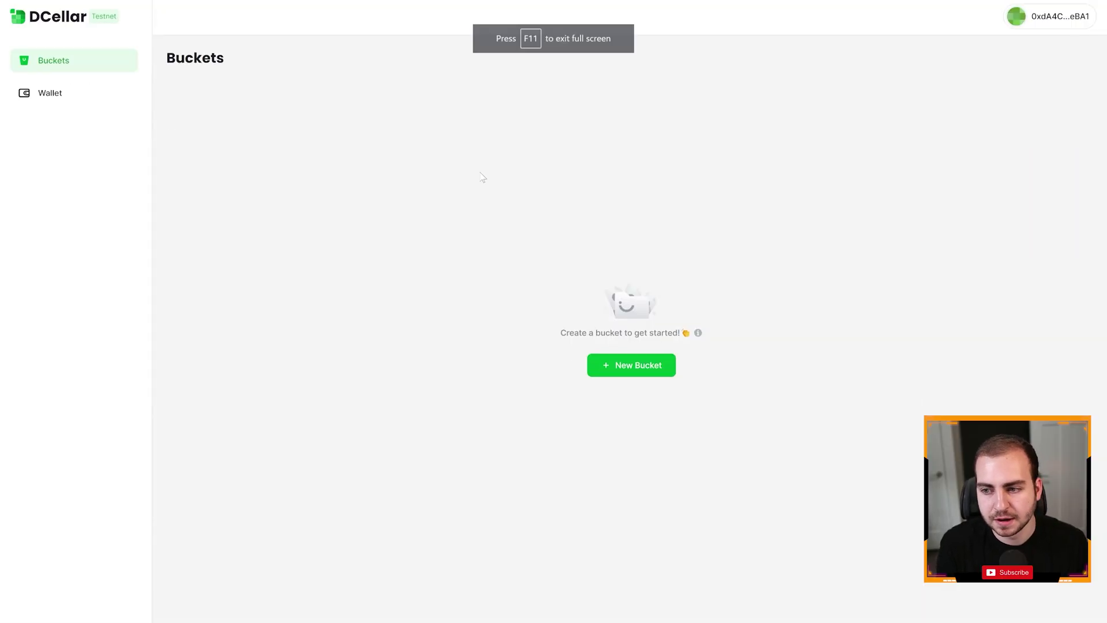
left_click(1050, 17)
left_click(925, 192)
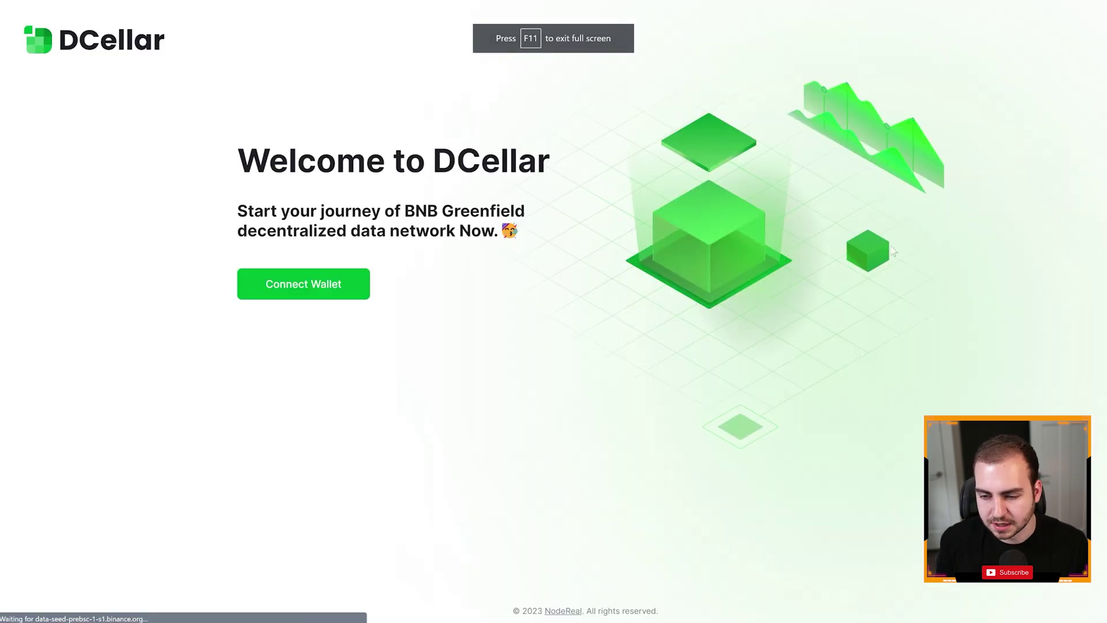
left_click(339, 298)
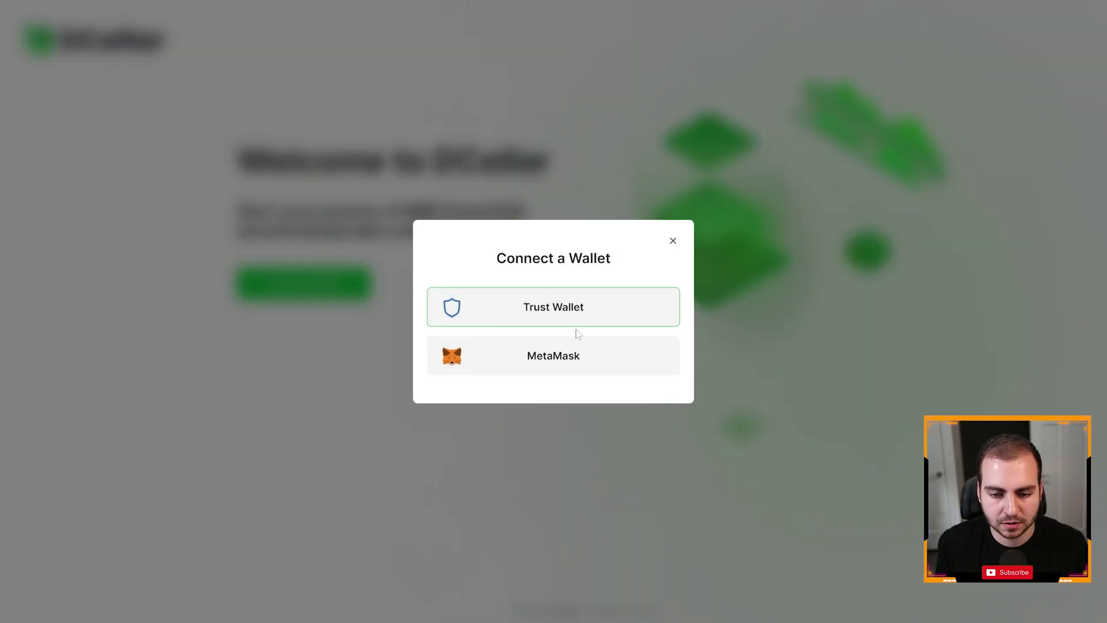
left_click(565, 353)
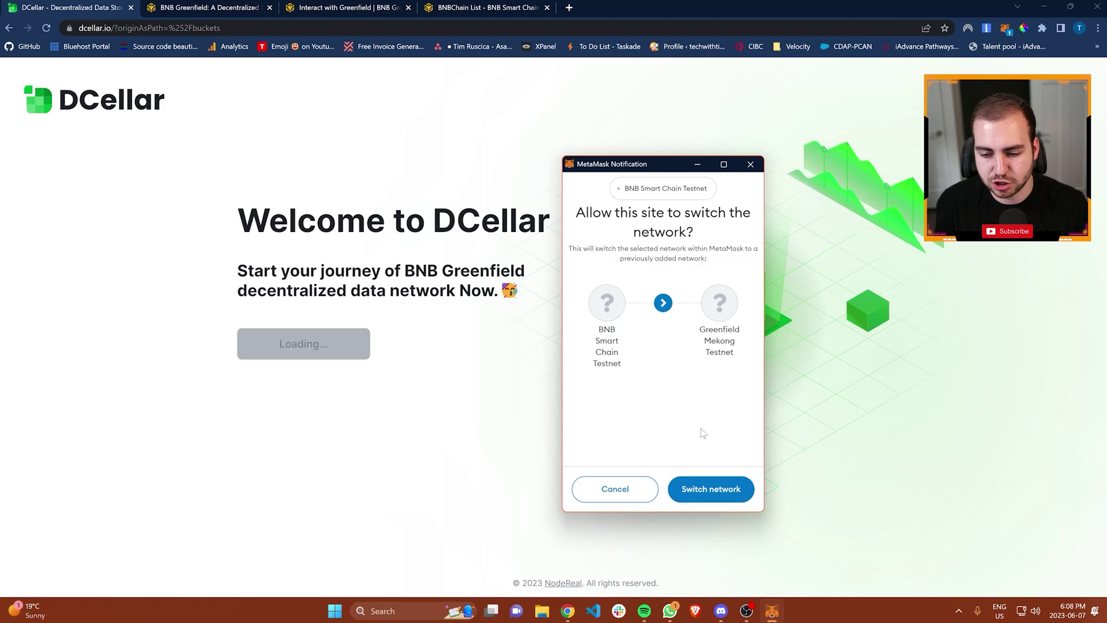
Allow MetaMask to switch to the Greenfield Mekong Testnet.
left_click_drag(699, 325, 745, 360)
left_click(721, 489)
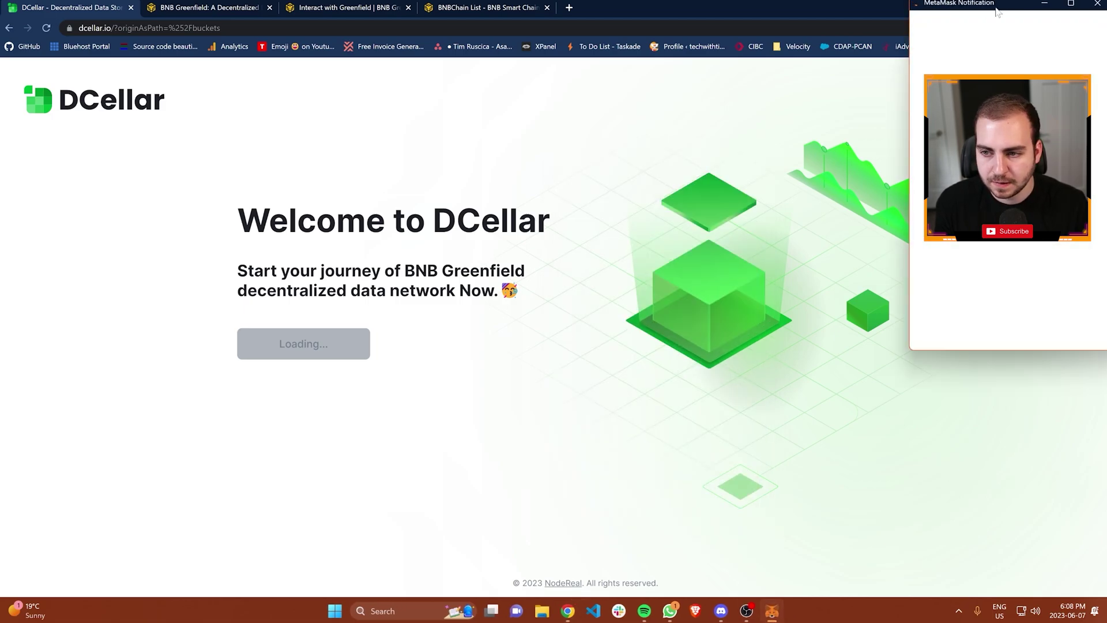
scroll(673, 259, "down", 2)
scroll(672, 259, "up", 2)
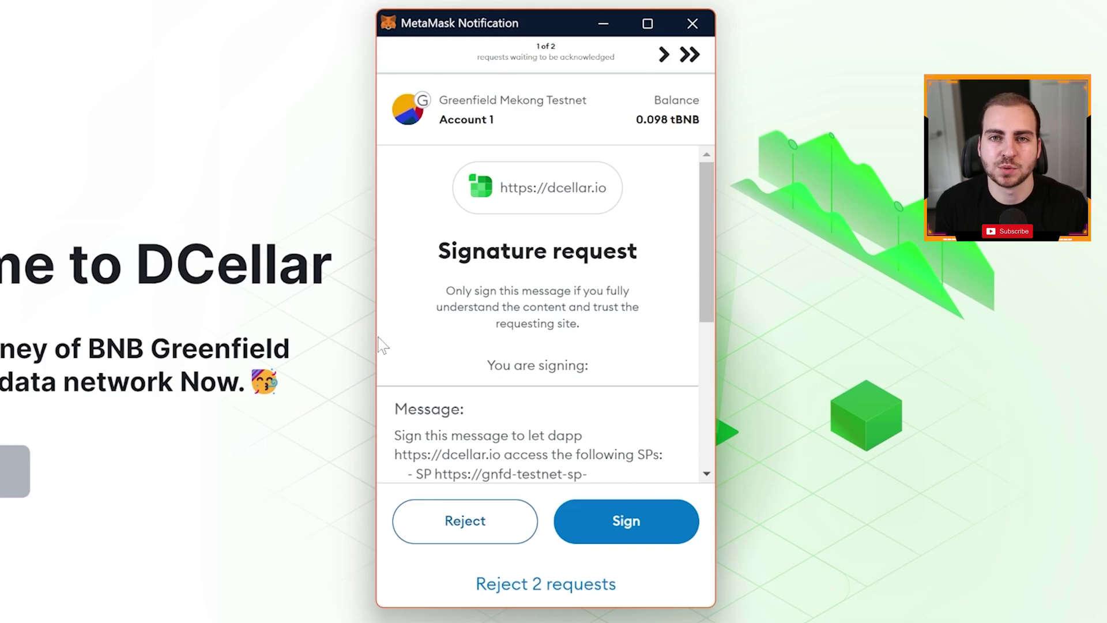
Sign all of DCellar's storage-provider access requests to finish logging in.
scroll(380, 345, "down", 5)
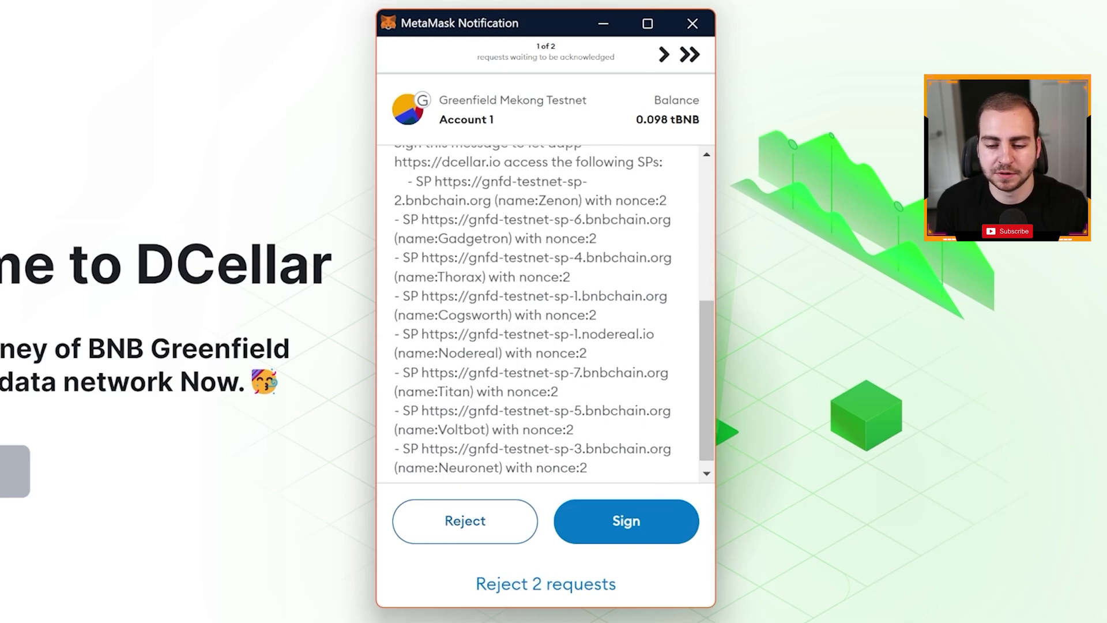
left_click(593, 536)
left_click(593, 537)
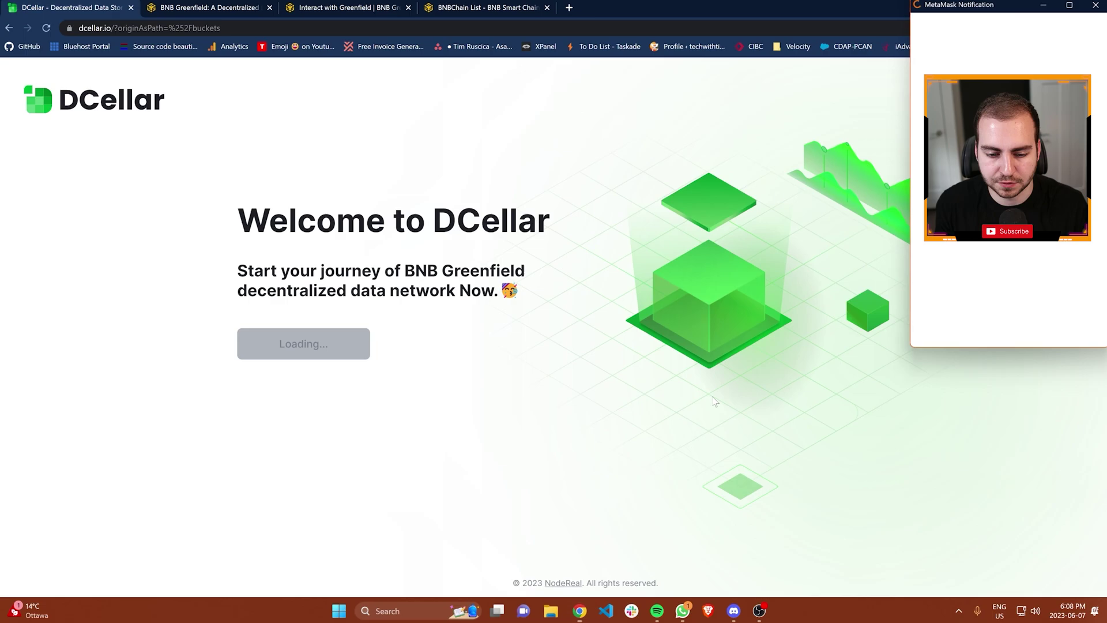
scroll(785, 260, "down", 5)
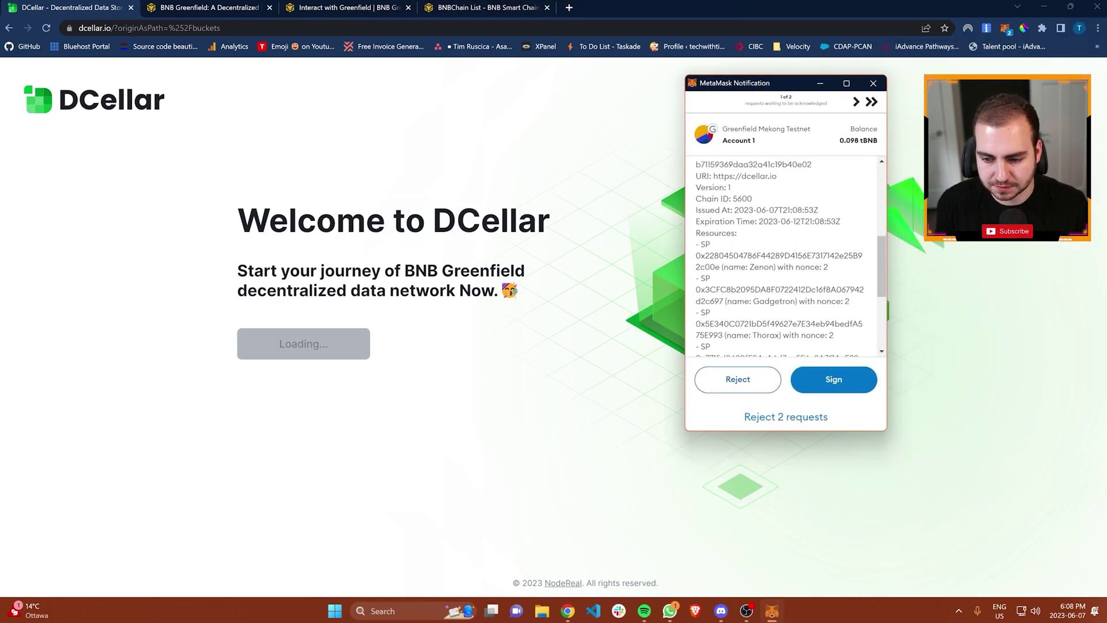
scroll(784, 260, "down", 2)
left_click(834, 379)
left_click(833, 408)
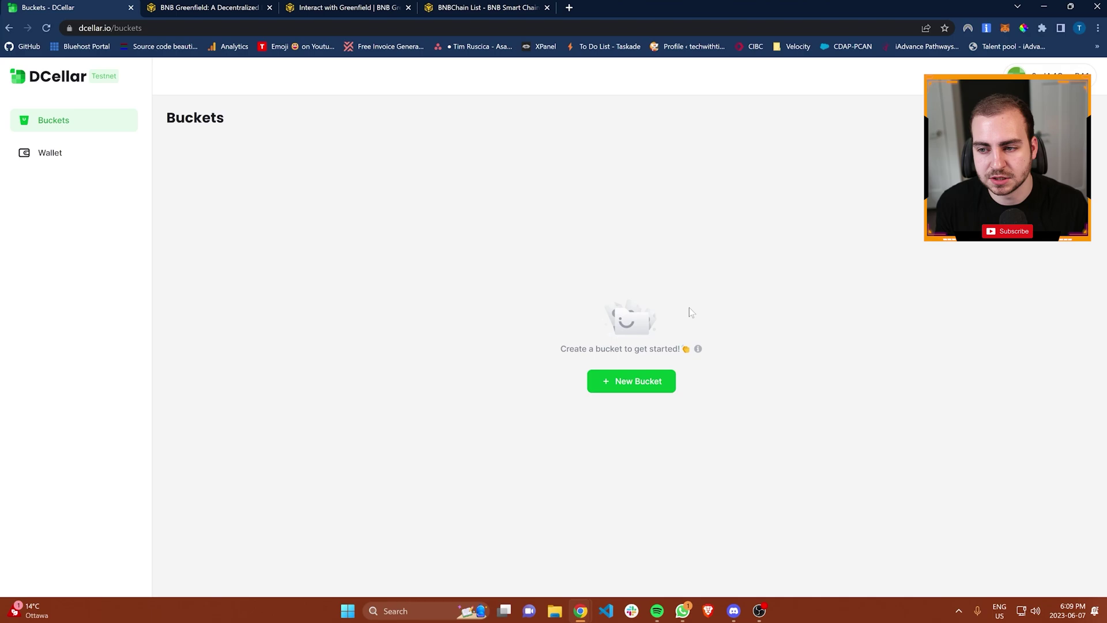
Open the Wallet page in full screen and show the 0.098 BNB Greenfield available balance.
left_click(50, 152)
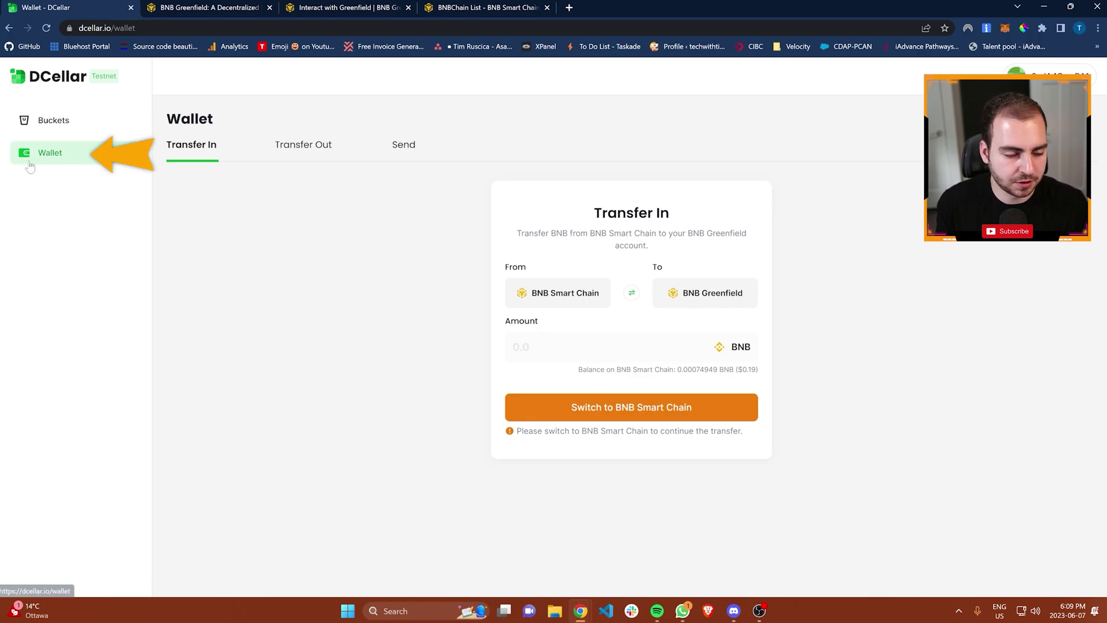
key("F11")
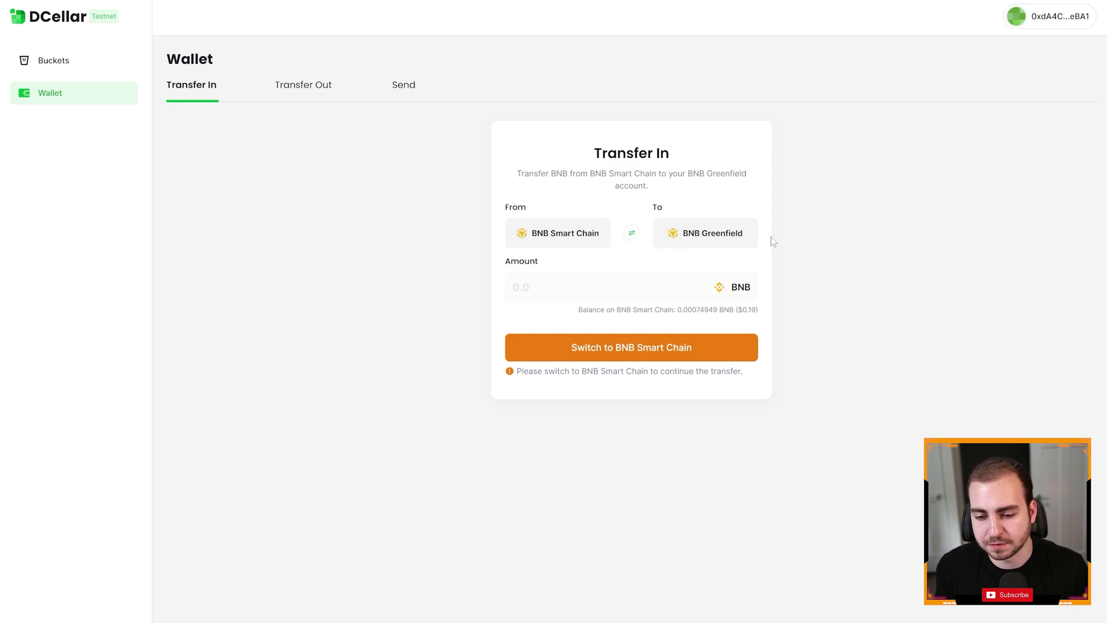
left_click(1029, 25)
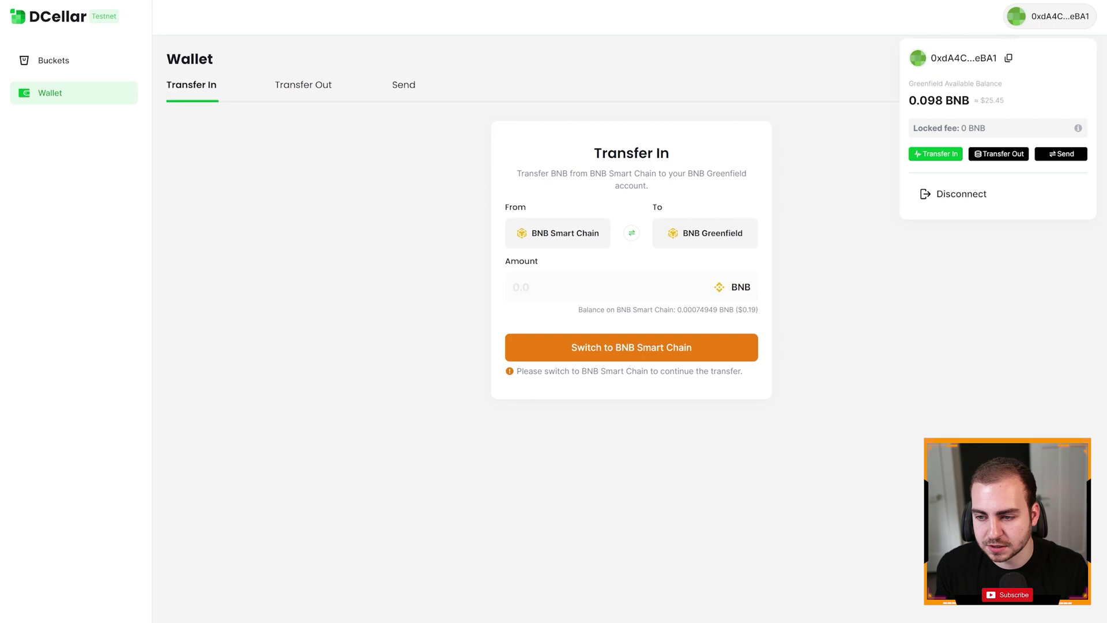
mouse_move(909, 100)
left_mouse_down()
mouse_move(980, 101)
mouse_move(909, 88)
left_mouse_up()
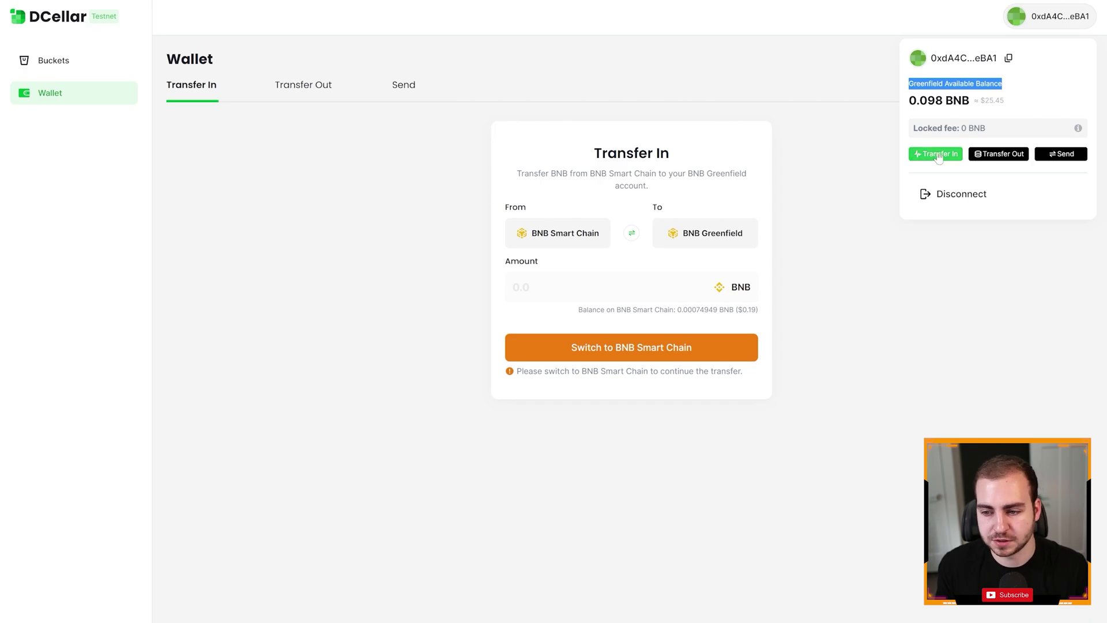
Switch the wallet to BNB Smart Chain on the Transfer In form, leaving the amount empty.
left_click(565, 260)
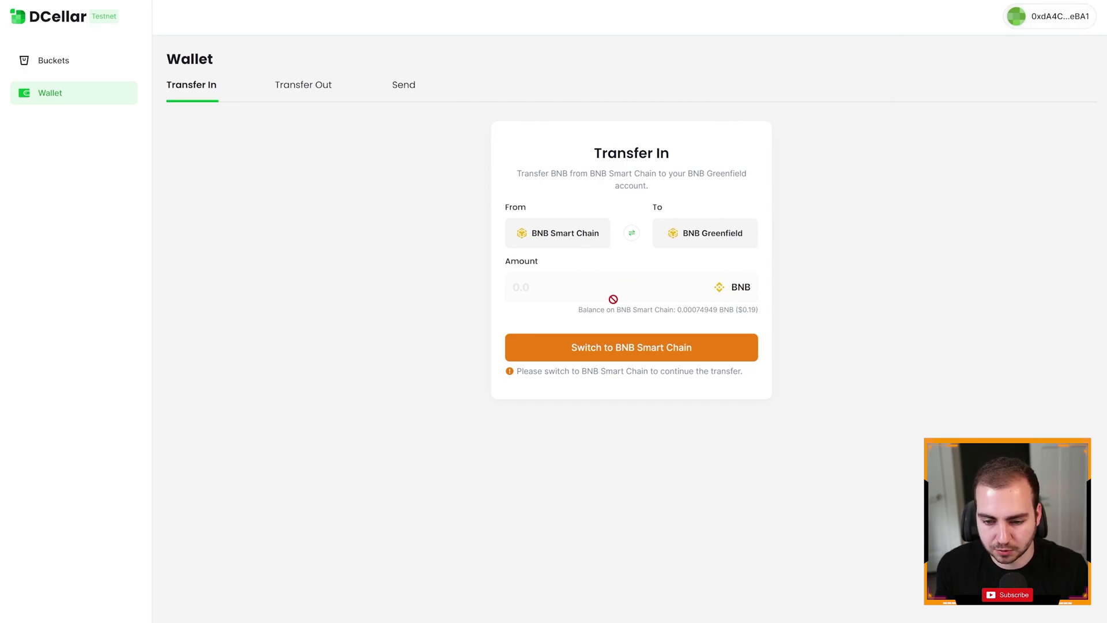
left_click(644, 353)
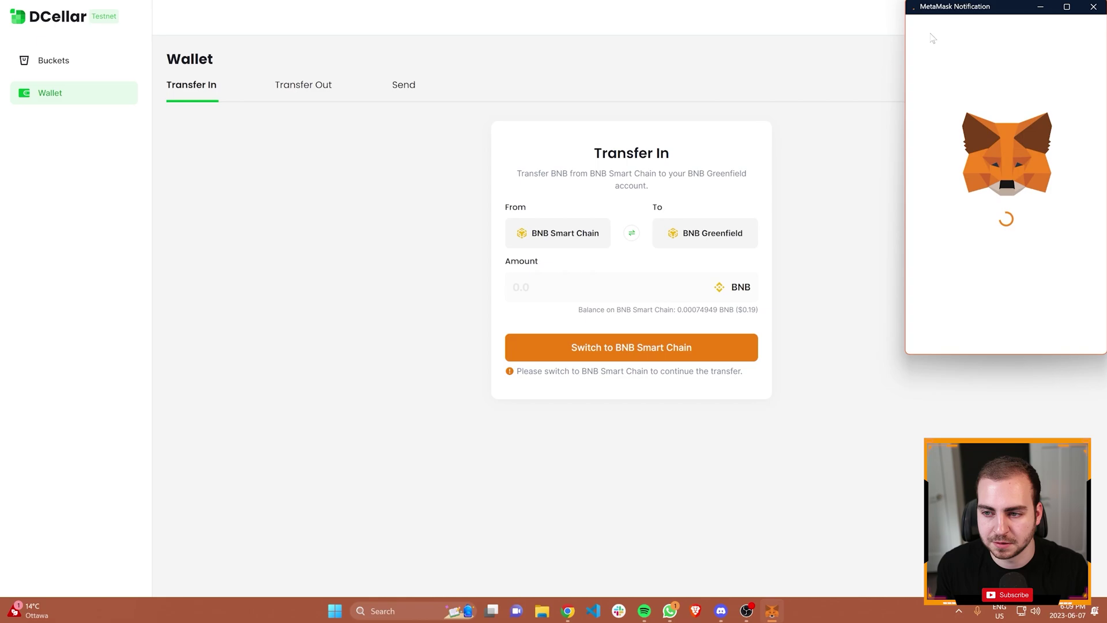
left_click(937, 358)
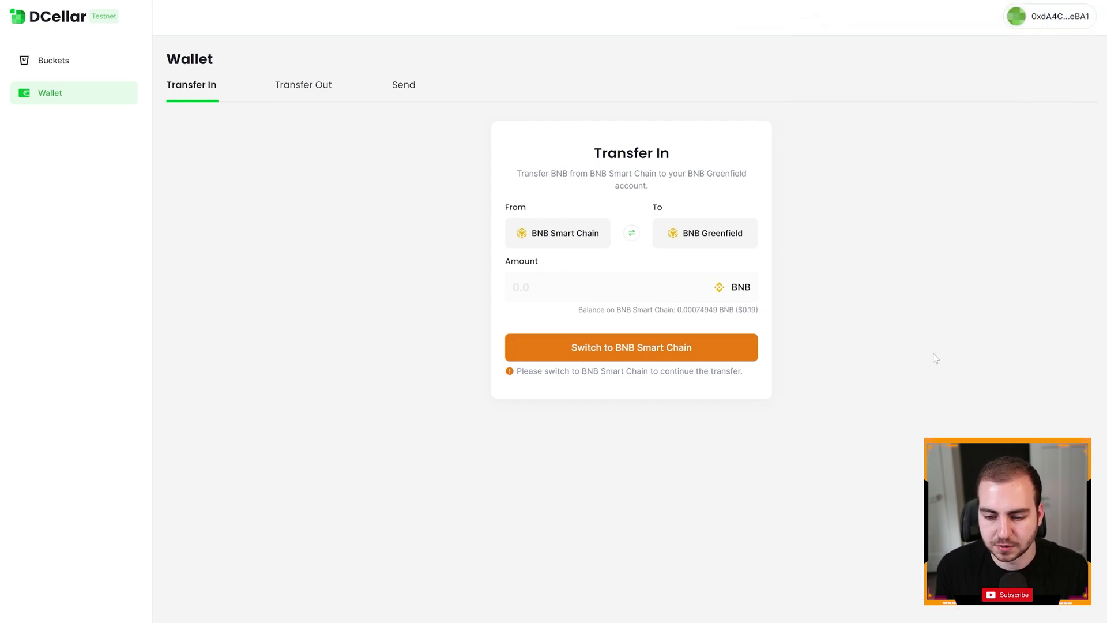
left_click(577, 286)
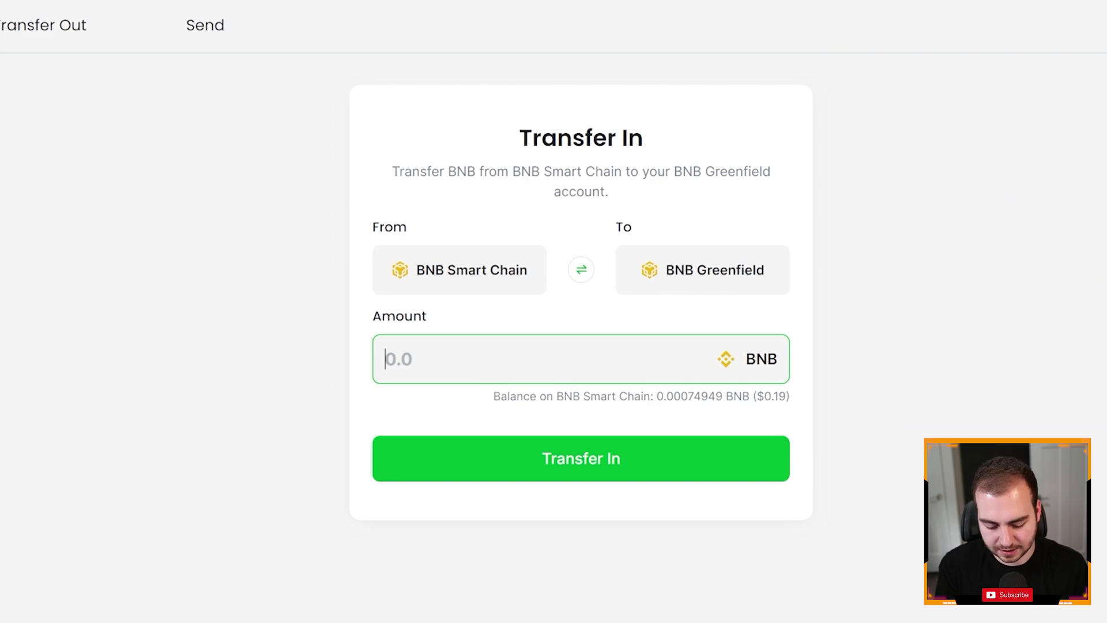
type("0.00000007")
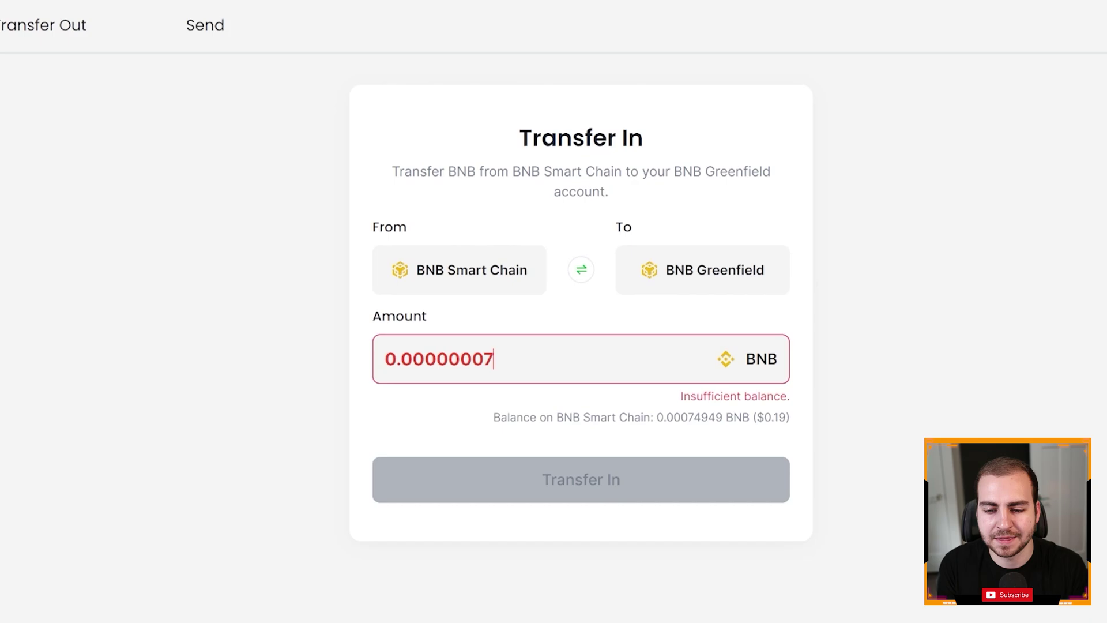
key("BackSpace")
key("BackSpace")
key("BackSpace")
key("BackSpace")
key("BackSpace")
key("BackSpace")
key("BackSpace")
key("BackSpace")
key("BackSpace")
key("BackSpace")
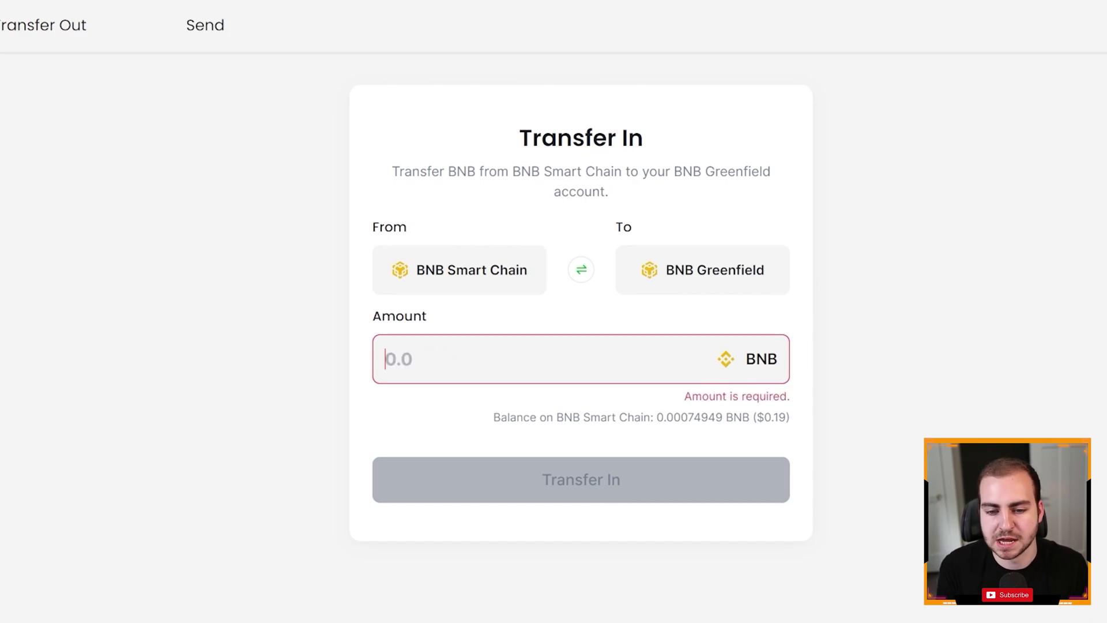
Reverse to Transfer Out on Greenfield Mekong Testnet and send 0.05 BNB, signing the transaction.
left_click(582, 270)
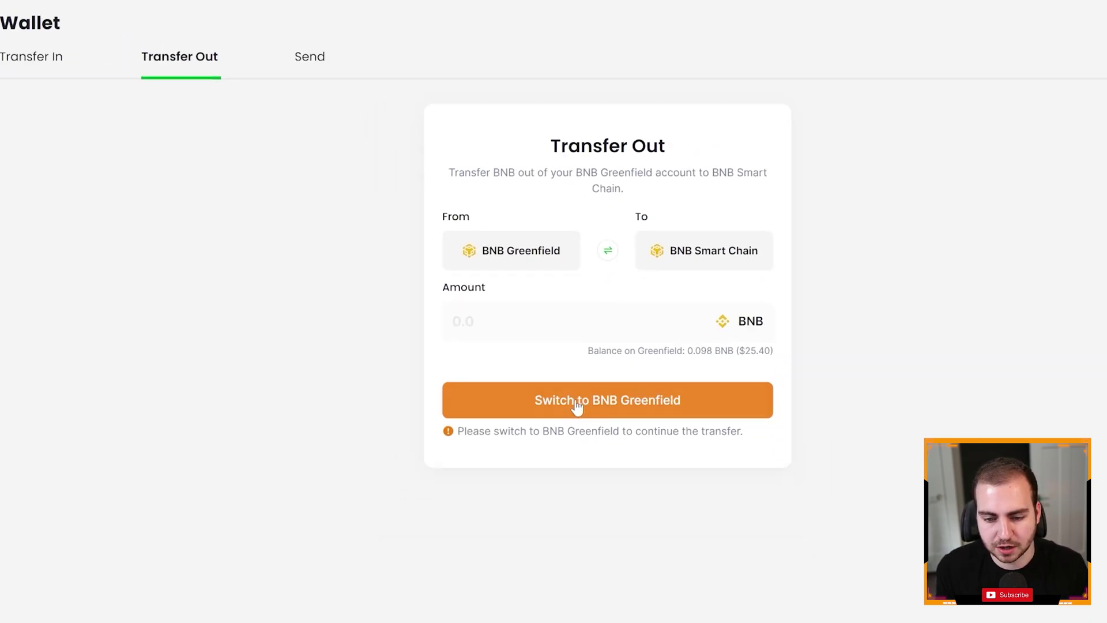
left_click(548, 480)
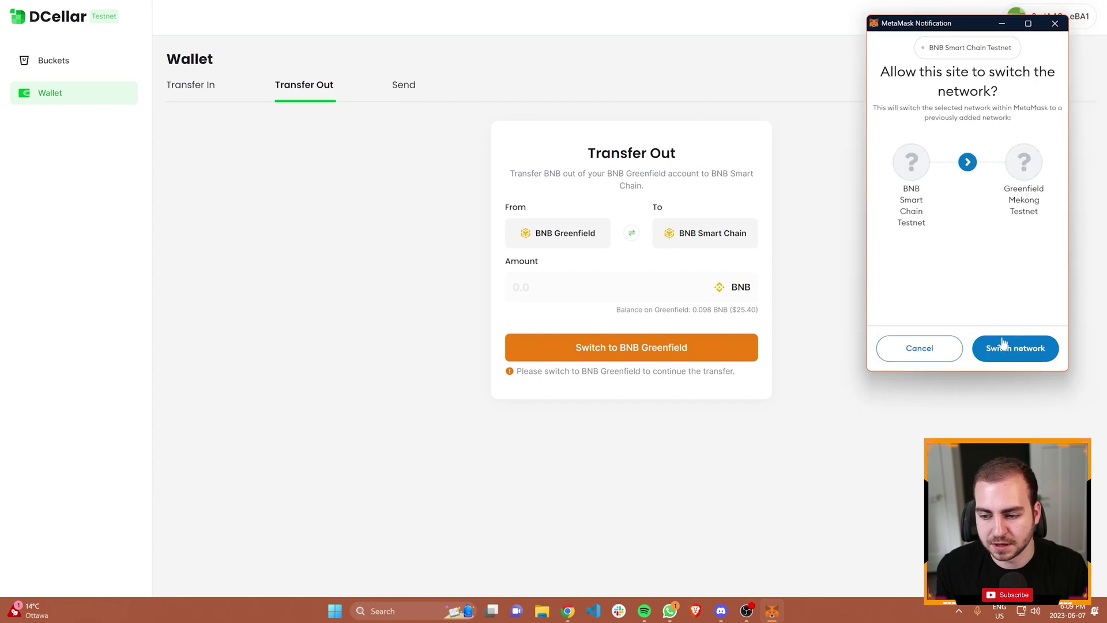
left_click(1014, 349)
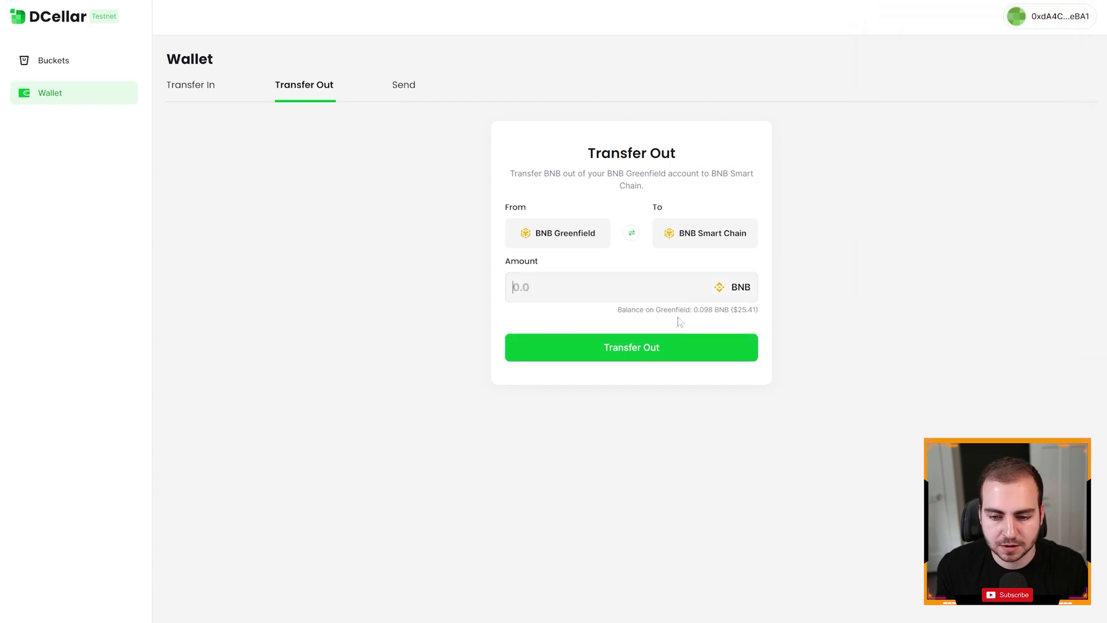
type("0.")
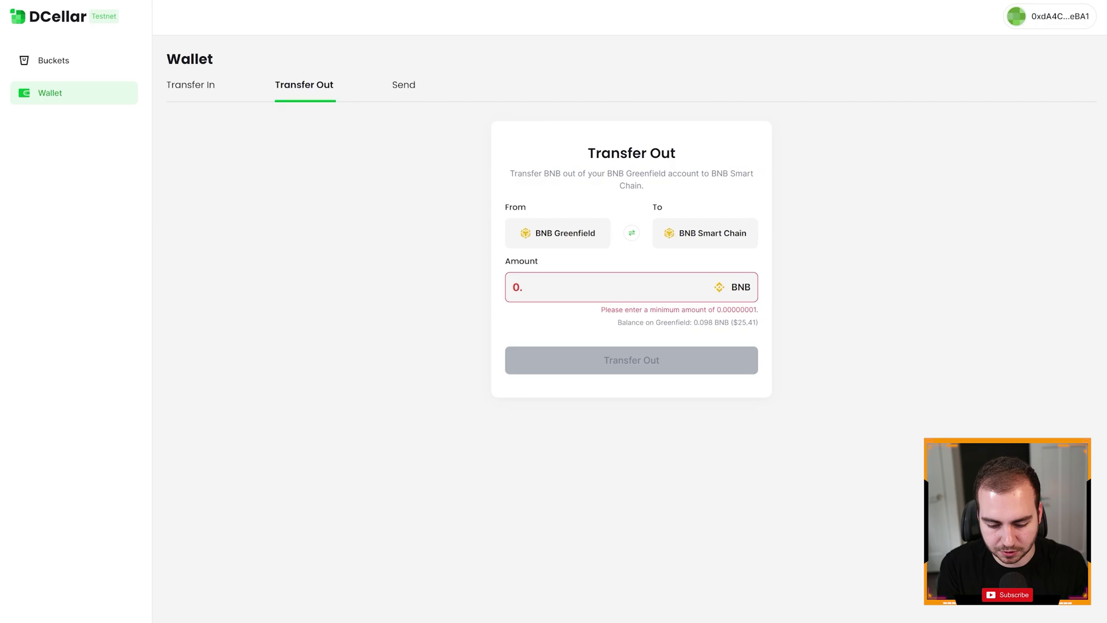
type("05")
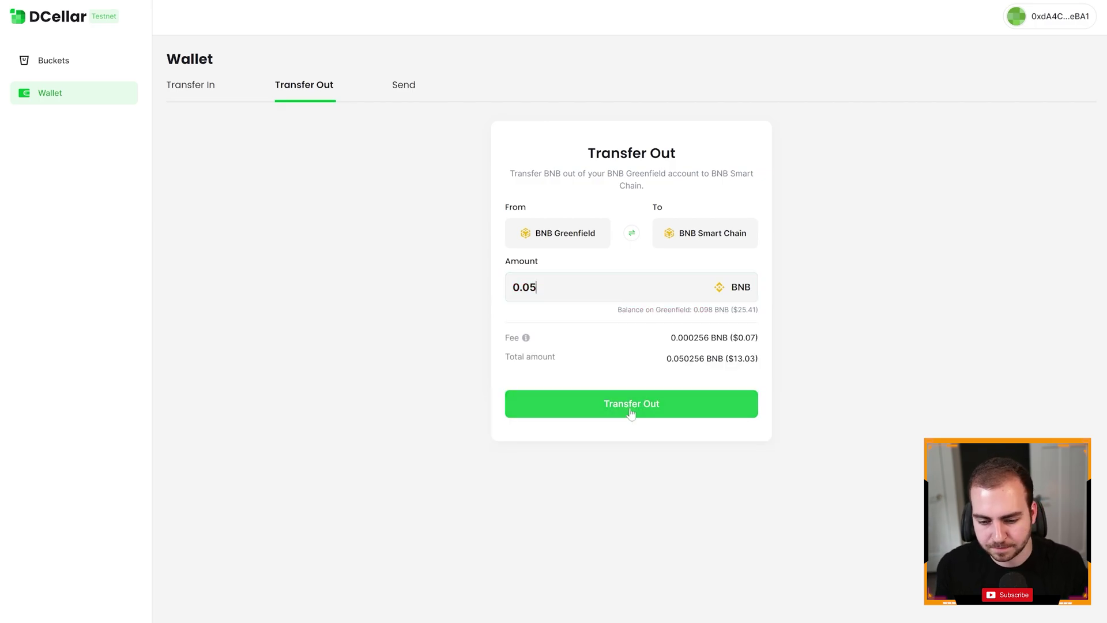
left_click(632, 413)
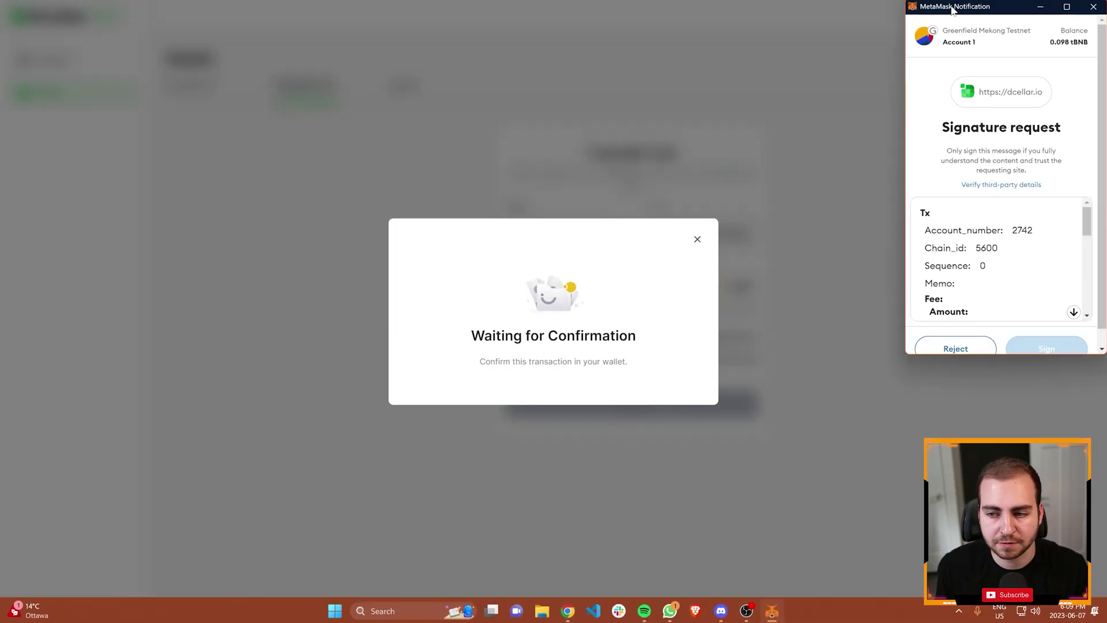
left_click_drag(952, 11, 702, 78)
scroll(725, 275, "down", 10)
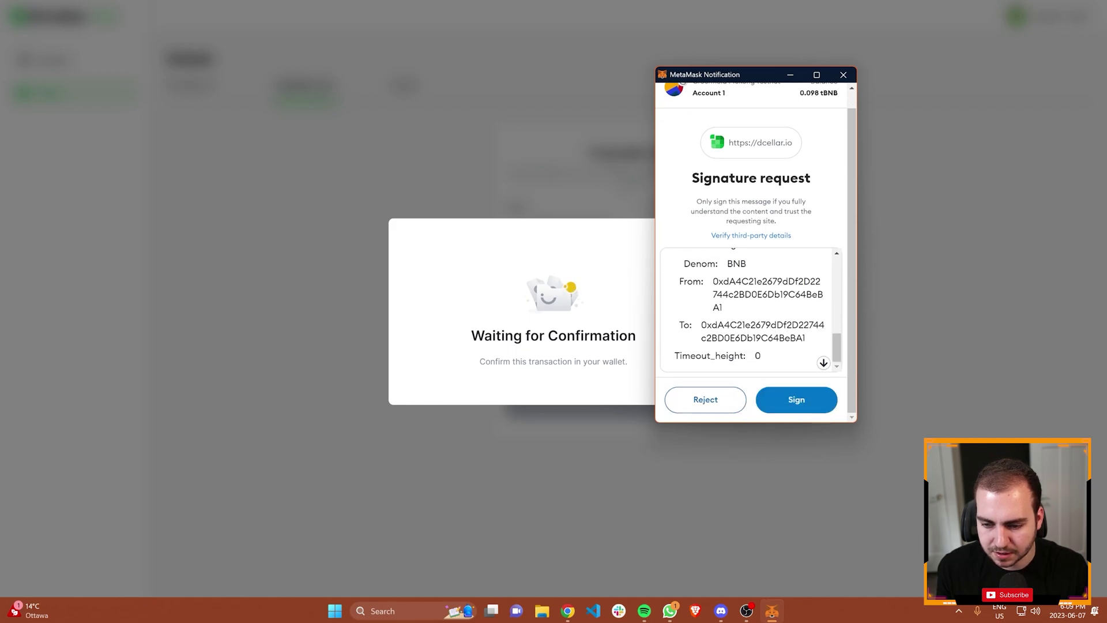
left_click(805, 391)
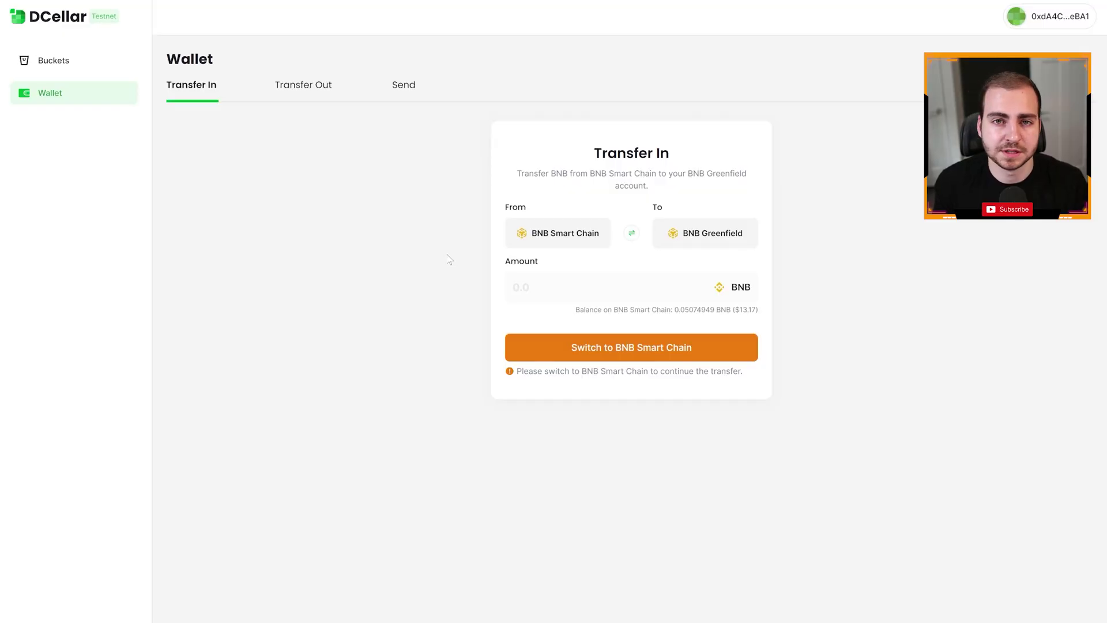
From the Buckets list, start a new bucket and name it tims-bucket.
left_click(84, 63)
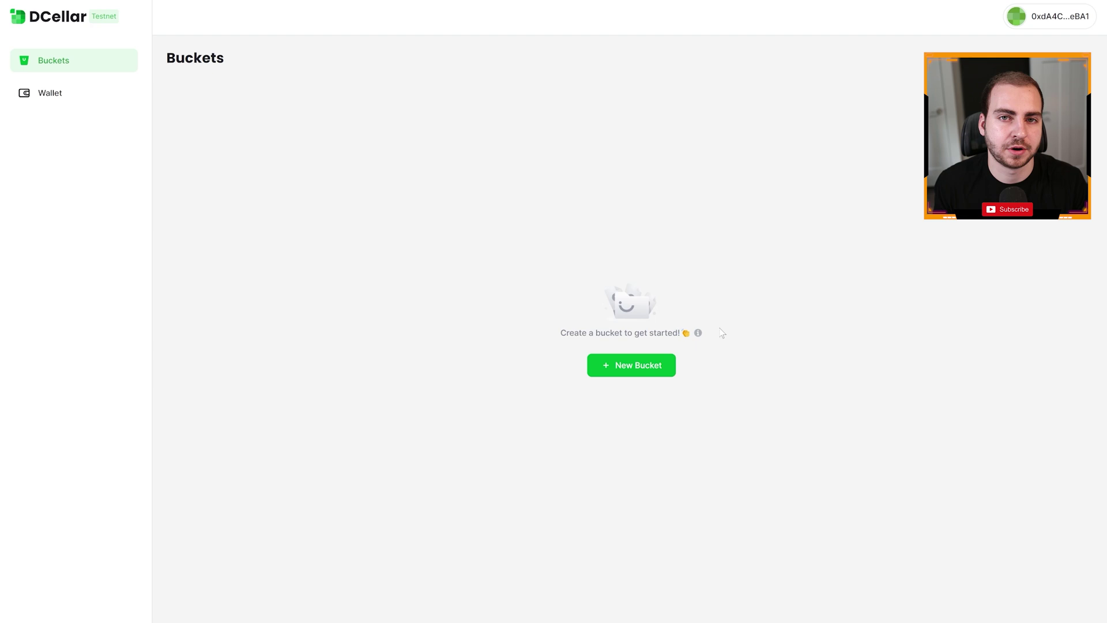
left_click(663, 372)
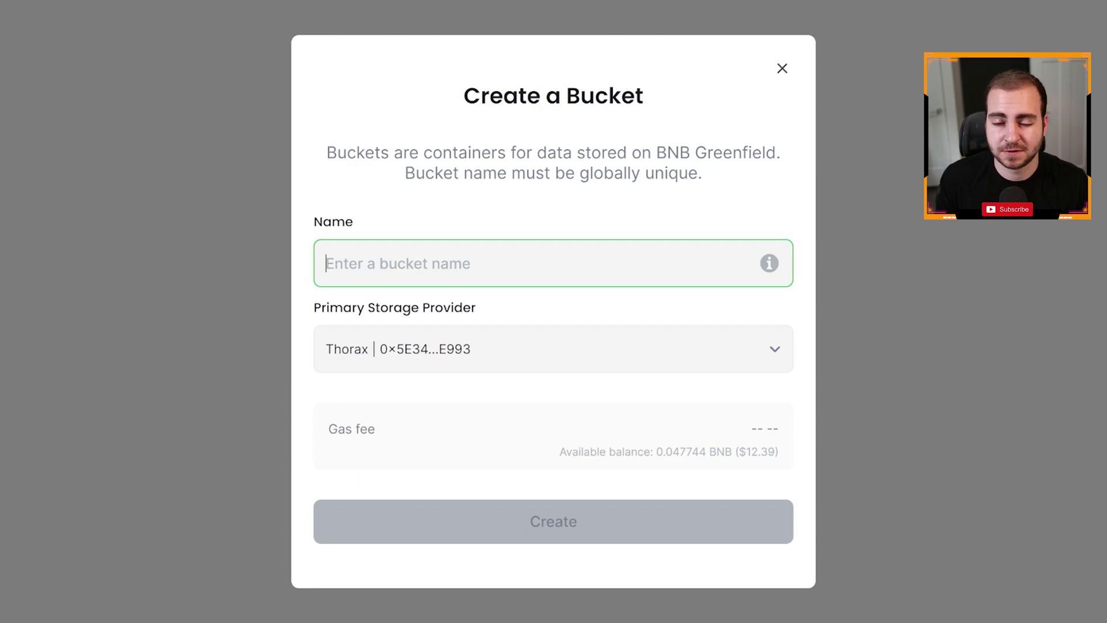
type("timsb")
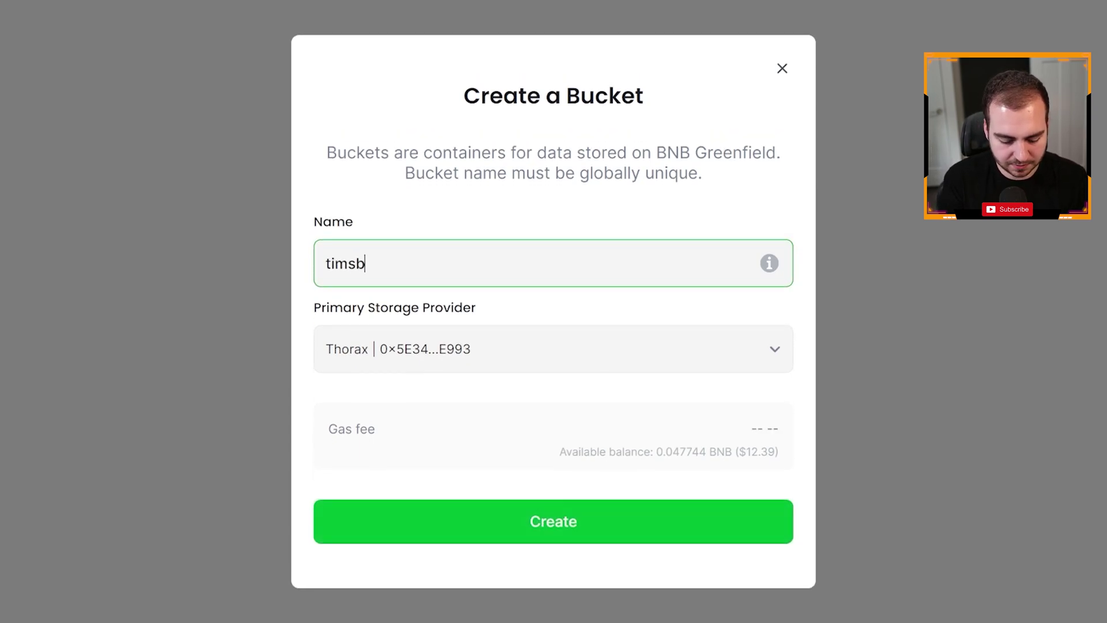
key("BackSpace")
type("Bucket")
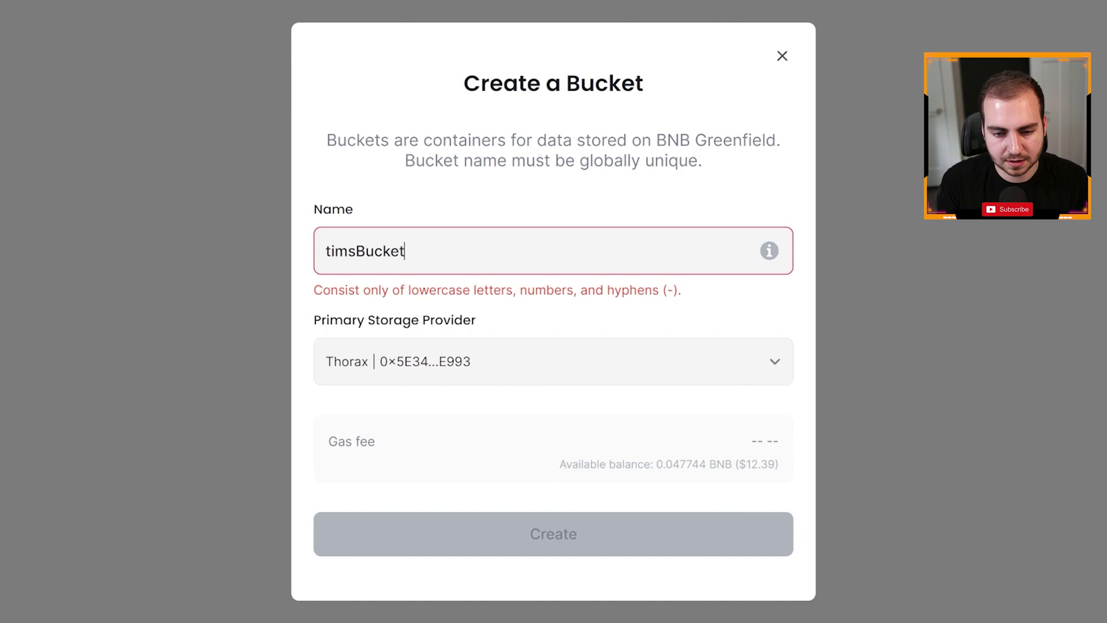
key("BackSpace")
key("BackSpace")
key("BackSpace")
key("BackSpace")
key("BackSpace")
key("BackSpace")
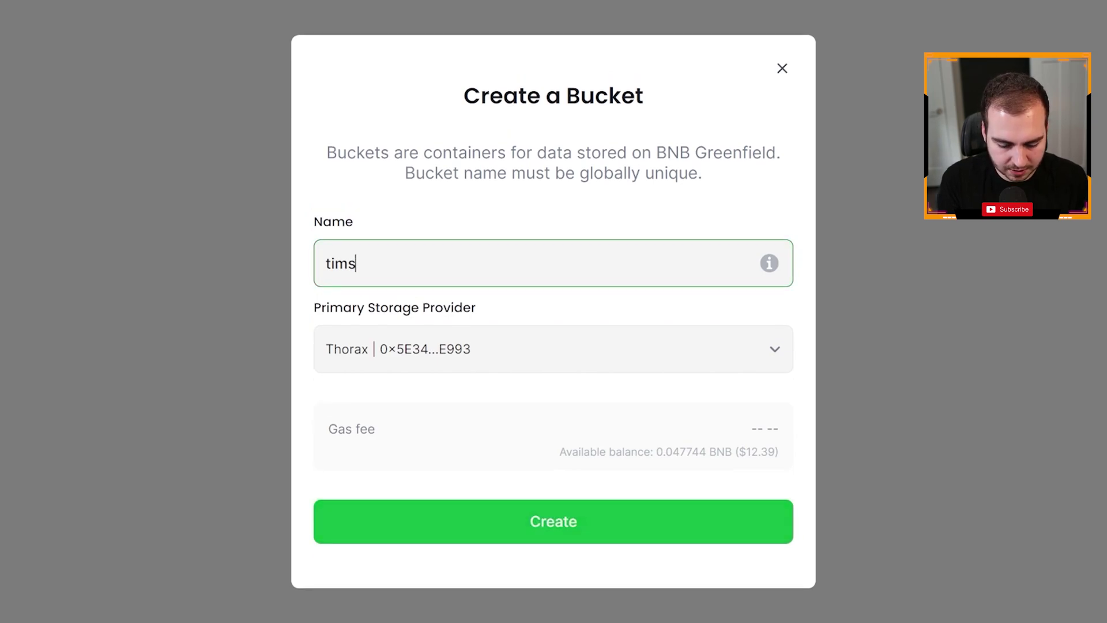
type("-nucke")
type("t")
key("BackSpace")
key("BackSpace")
key("BackSpace")
key("BackSpace")
key("BackSpace")
key("BackSpace")
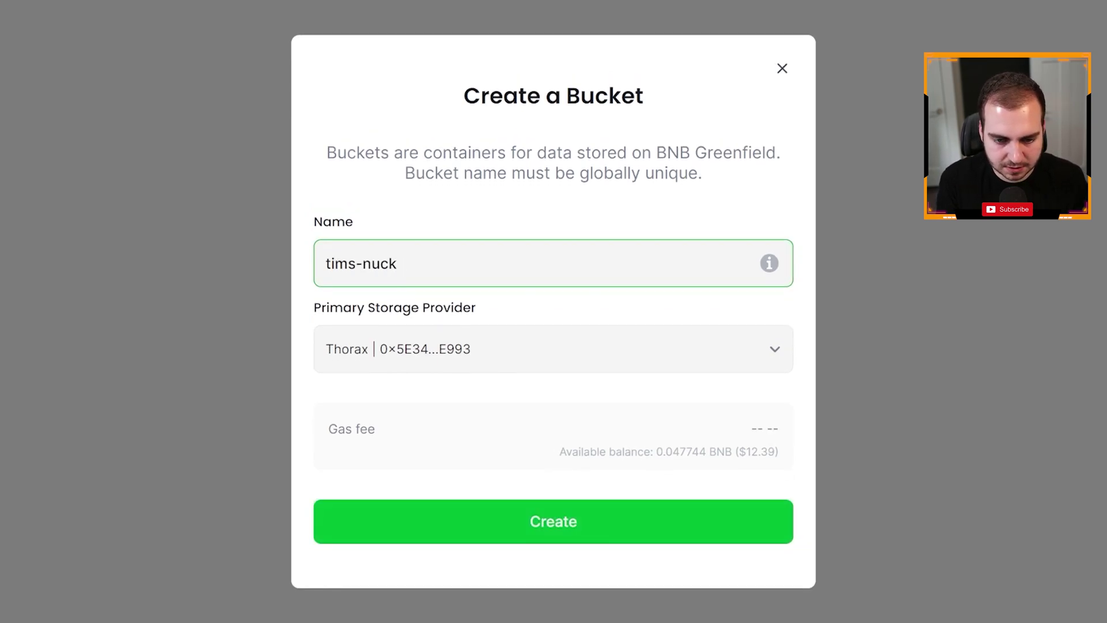
type("bucket")
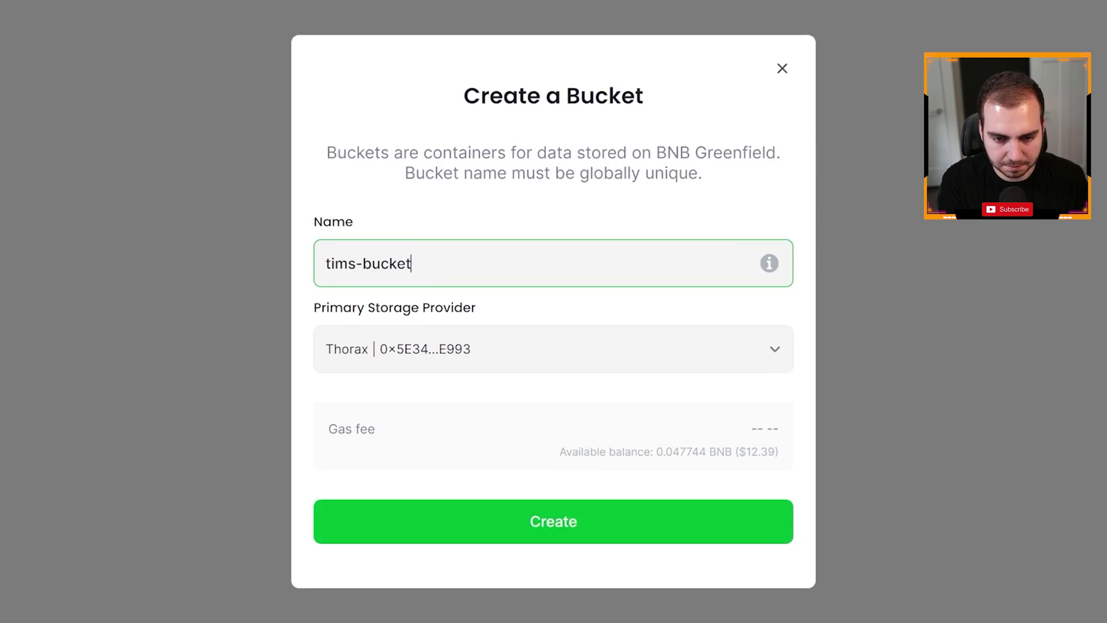
key("Tab")
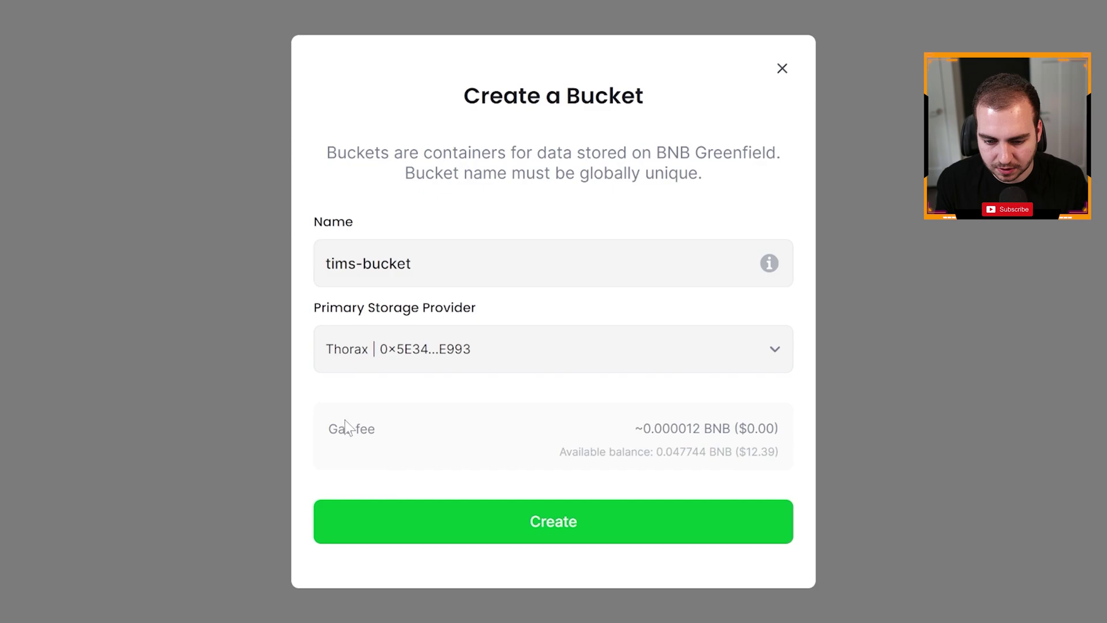
Select Titan as the bucket's primary storage provider.
left_click(497, 358)
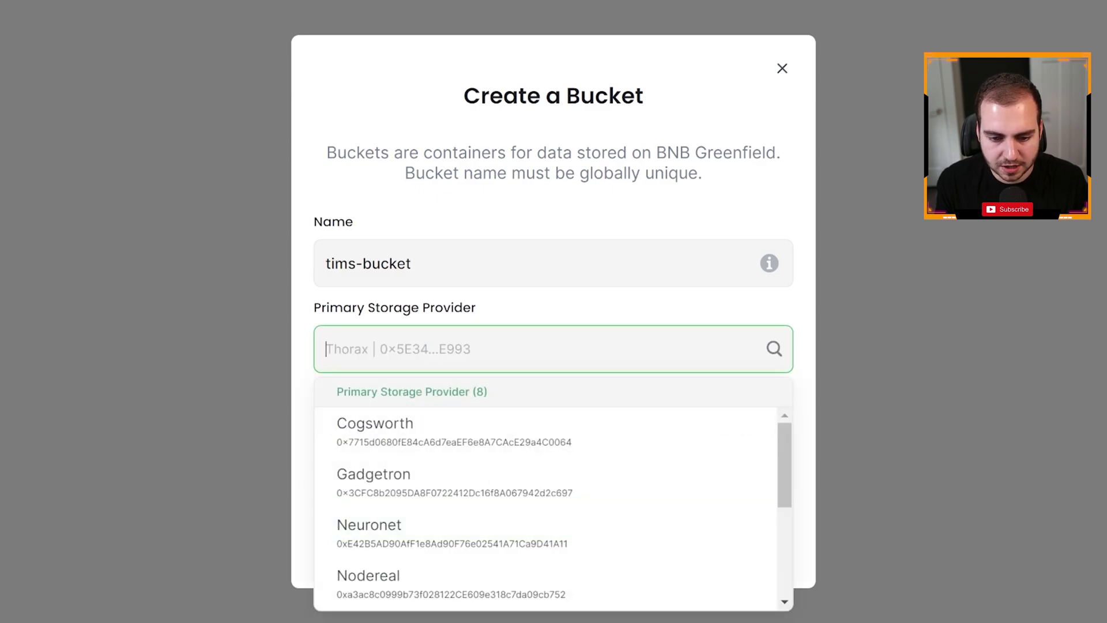
scroll(479, 484, "down", 3)
scroll(556, 516, "up", 3)
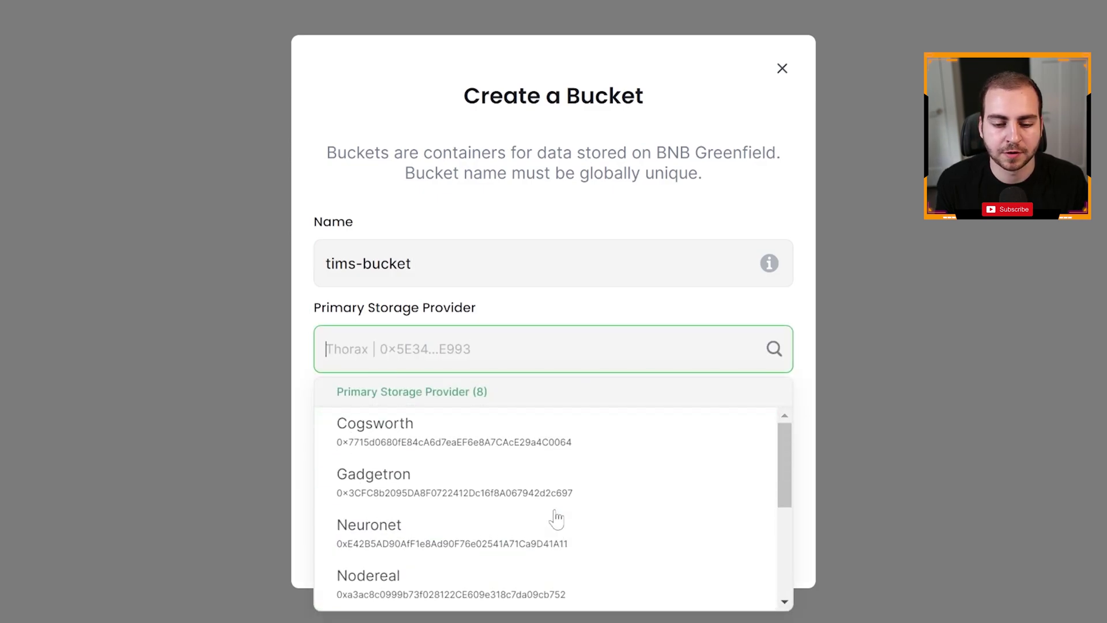
scroll(472, 459, "down", 1)
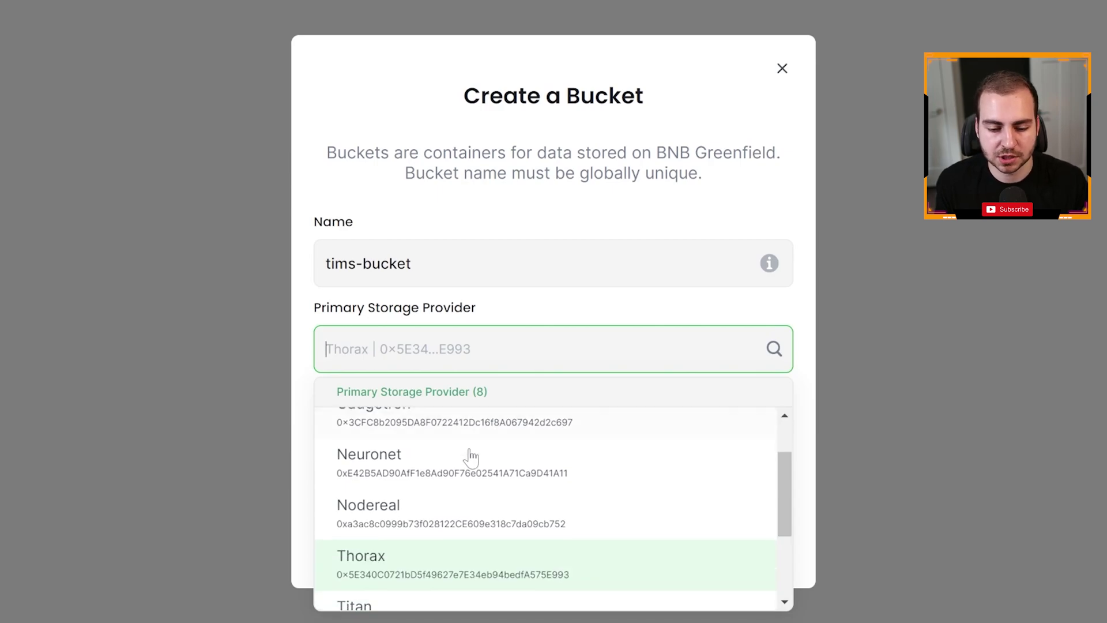
scroll(471, 458, "down", 2)
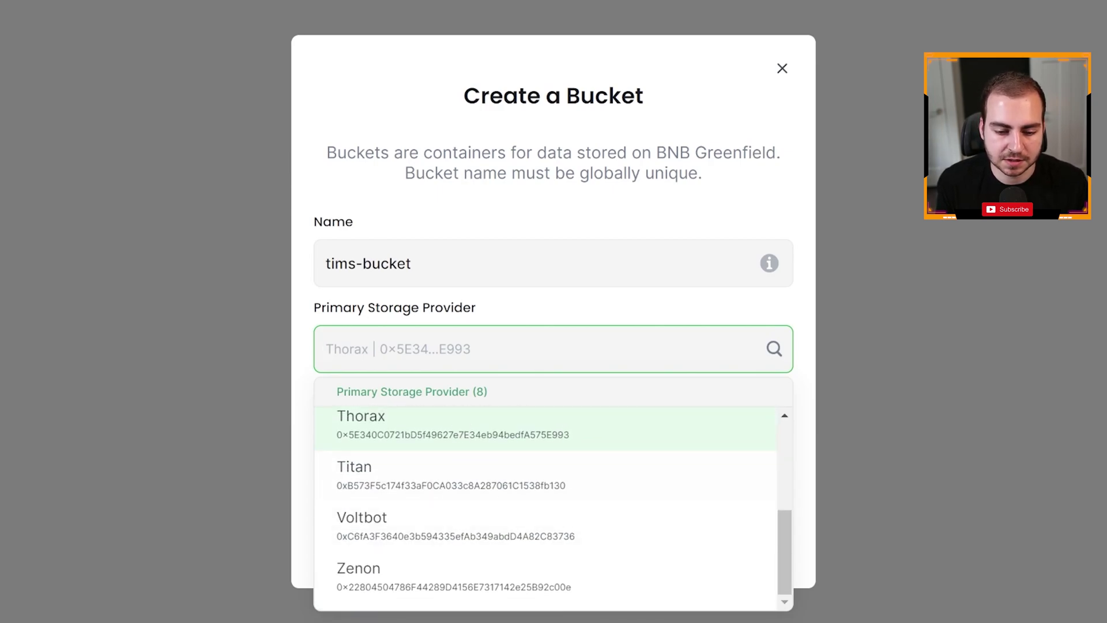
left_click(429, 477)
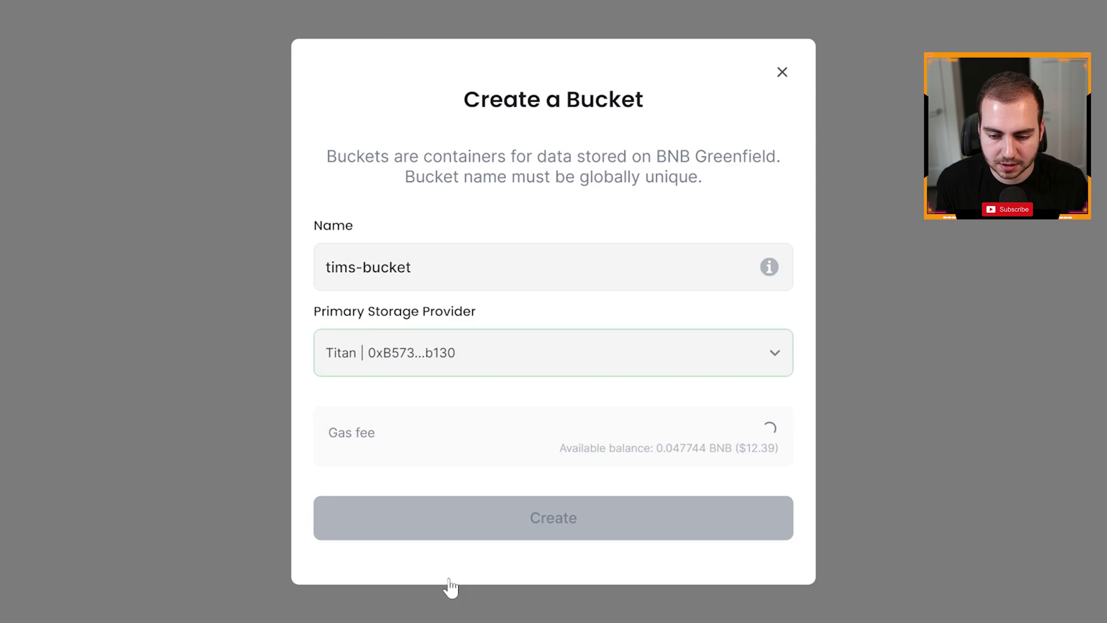
Create tims-bucket and sign its creation transaction in MetaMask.
left_click(519, 502)
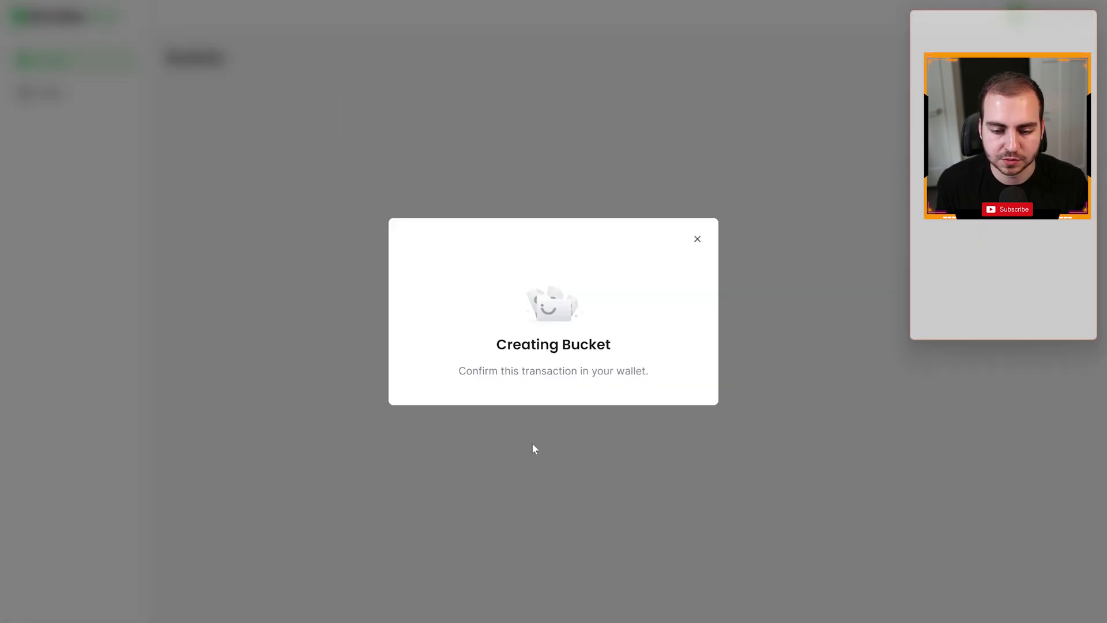
mouse_move(954, 7)
left_mouse_down()
mouse_move(620, 101)
mouse_move(597, 88)
left_mouse_up()
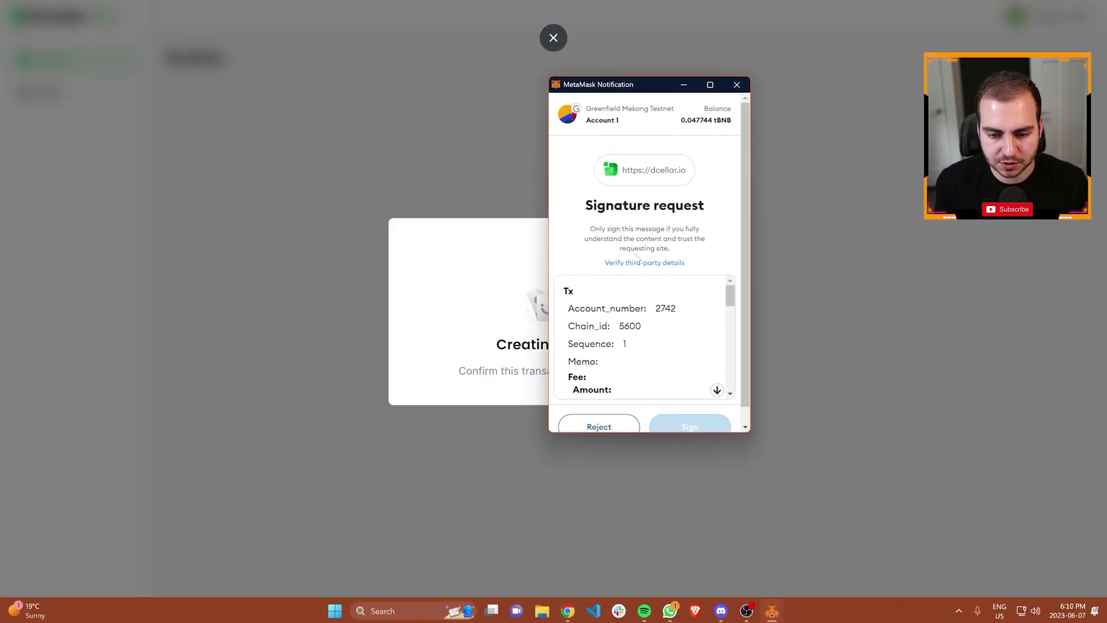
scroll(663, 334, "down", 10)
left_click(689, 409)
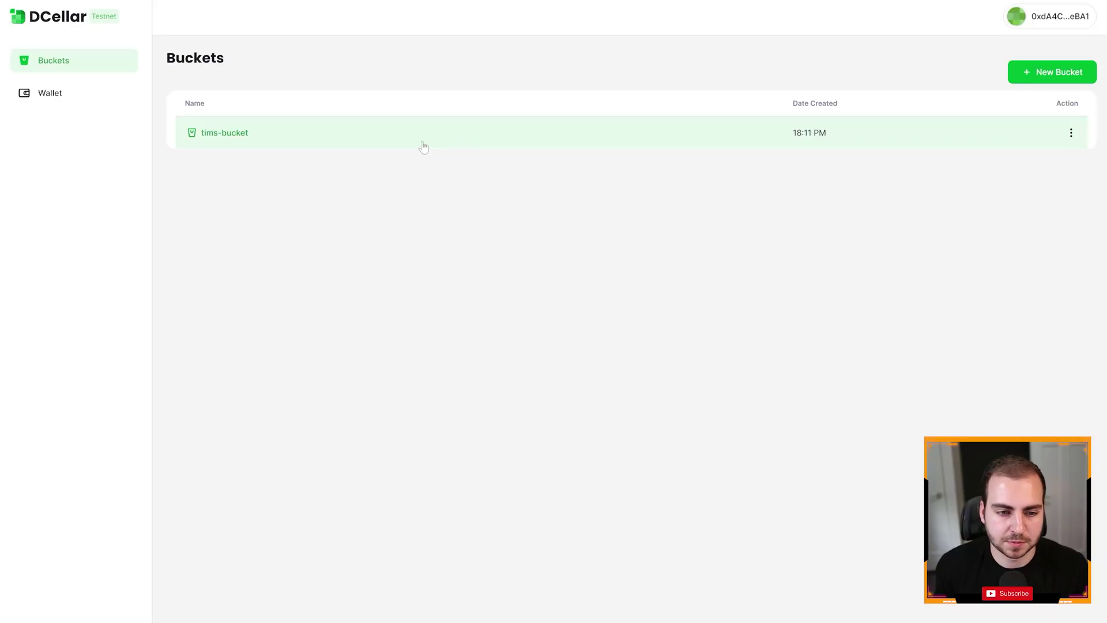
Open tims-bucket and check its 256MB upload size limit.
left_click(423, 146)
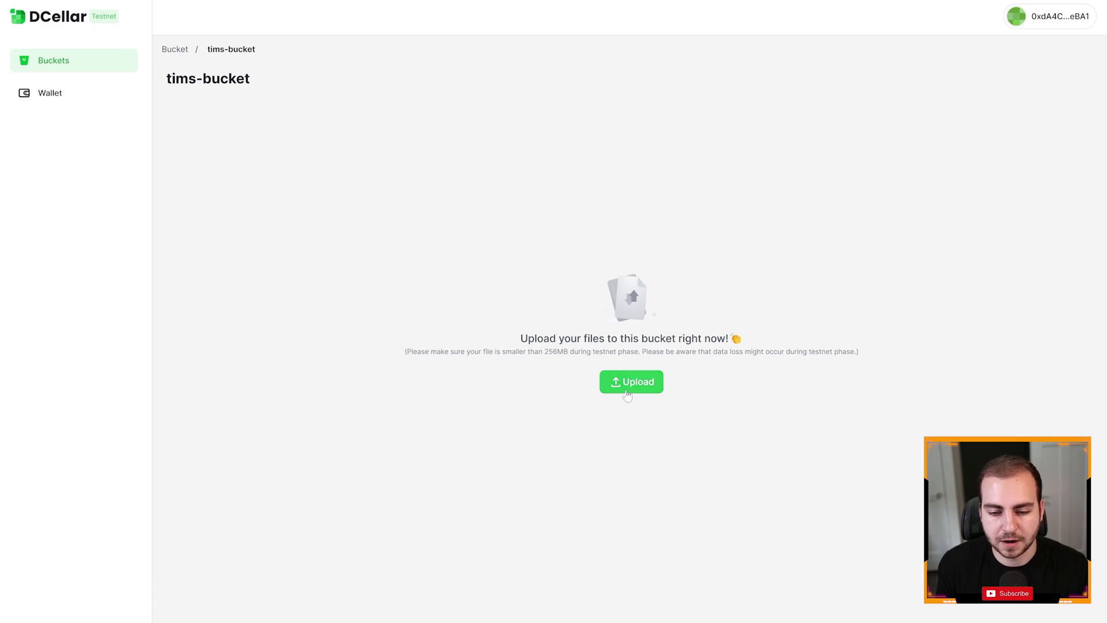
left_click_drag(545, 352, 558, 351)
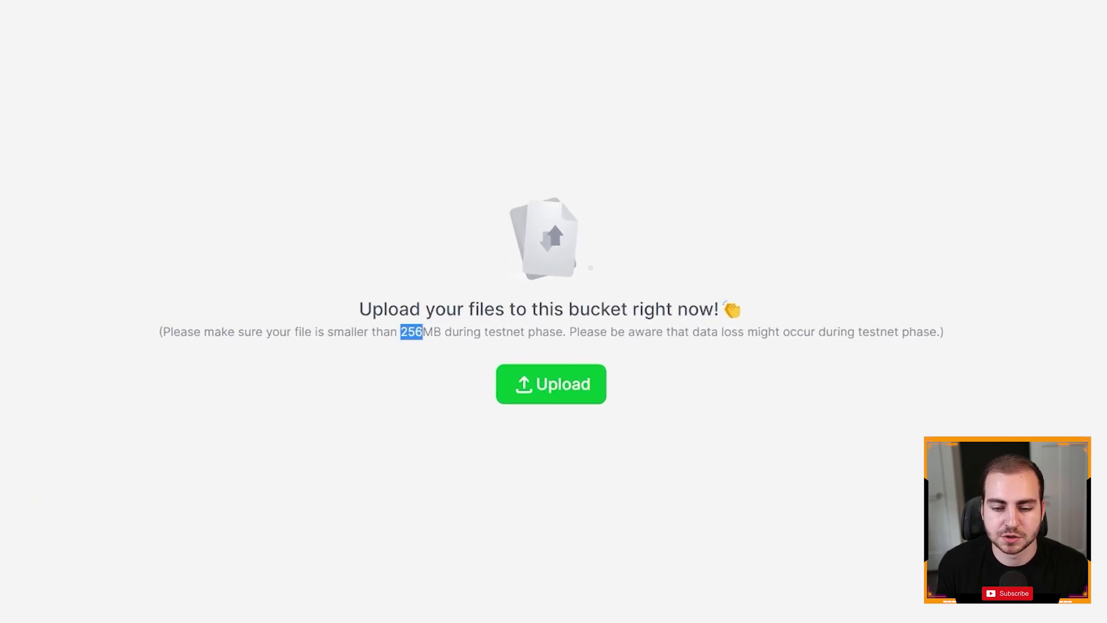
left_click_drag(422, 332, 441, 332)
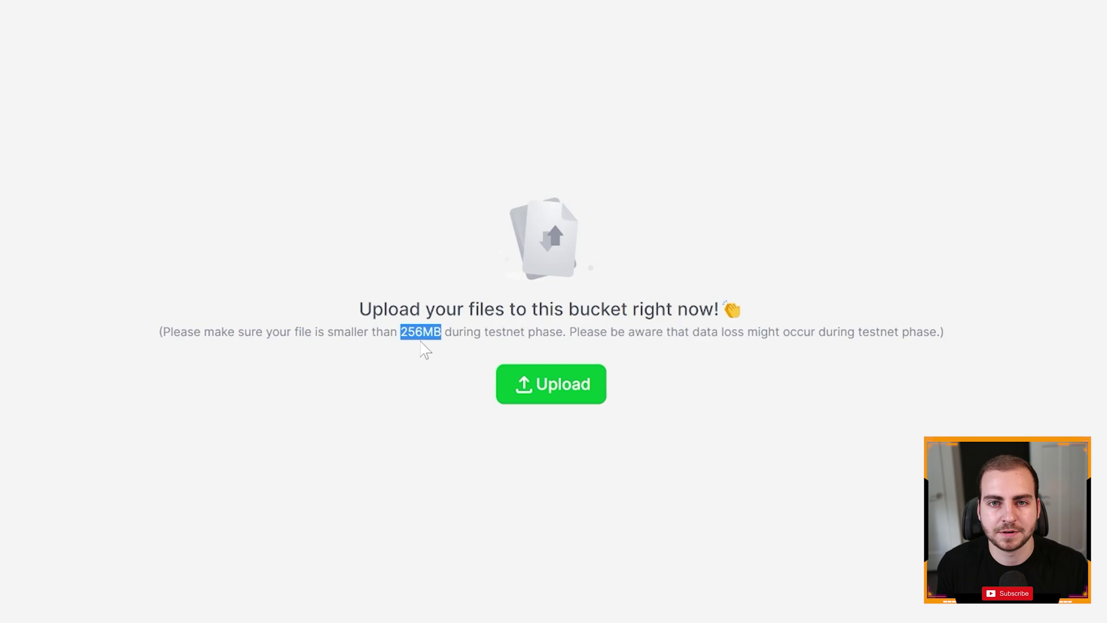
left_click(424, 474)
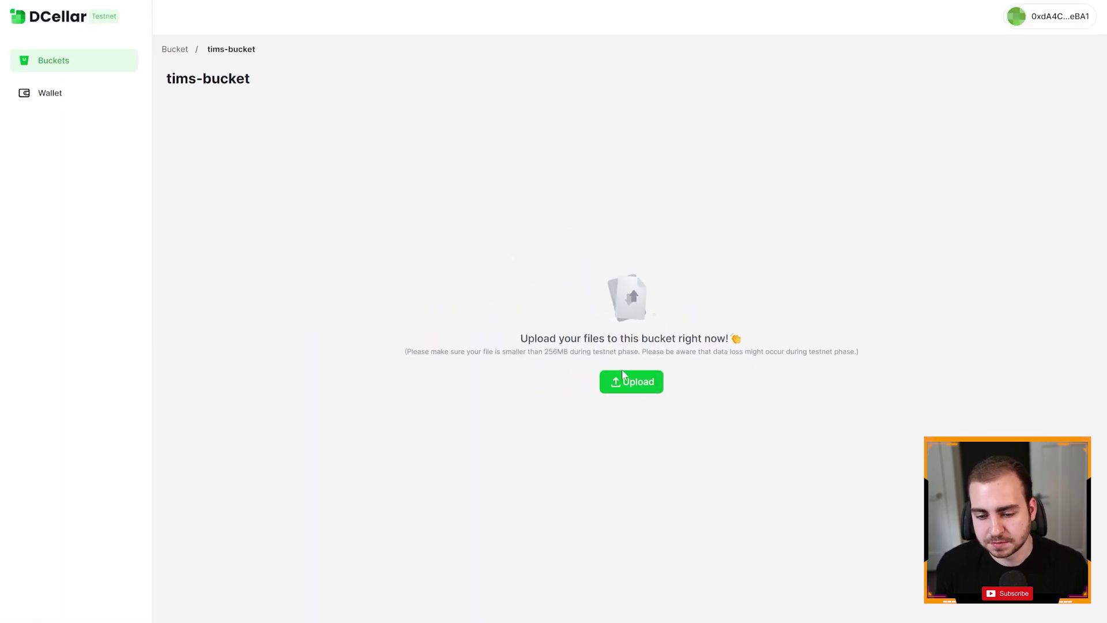
Choose blockchainexpert.png and confirm its upload into tims-bucket.
left_click(623, 375)
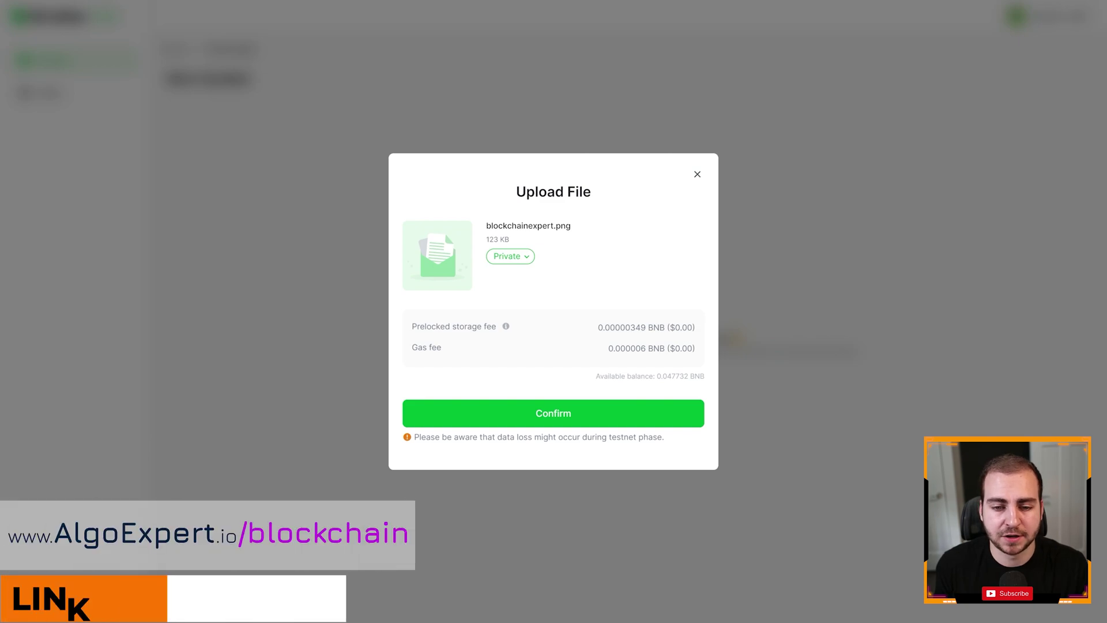
left_click_drag(492, 226, 587, 231)
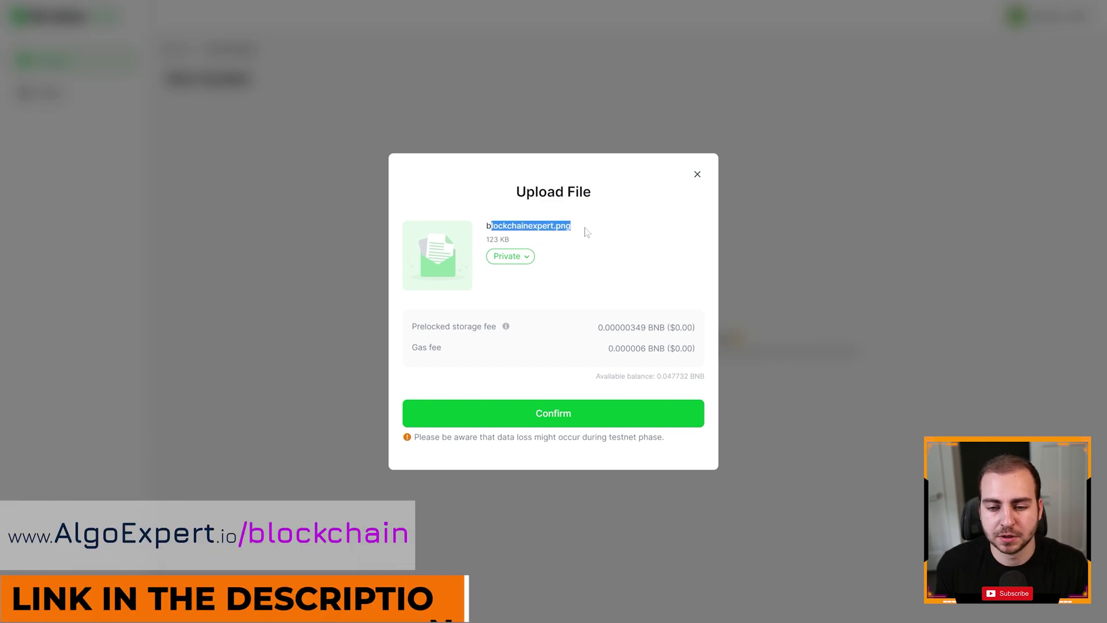
left_click(595, 236)
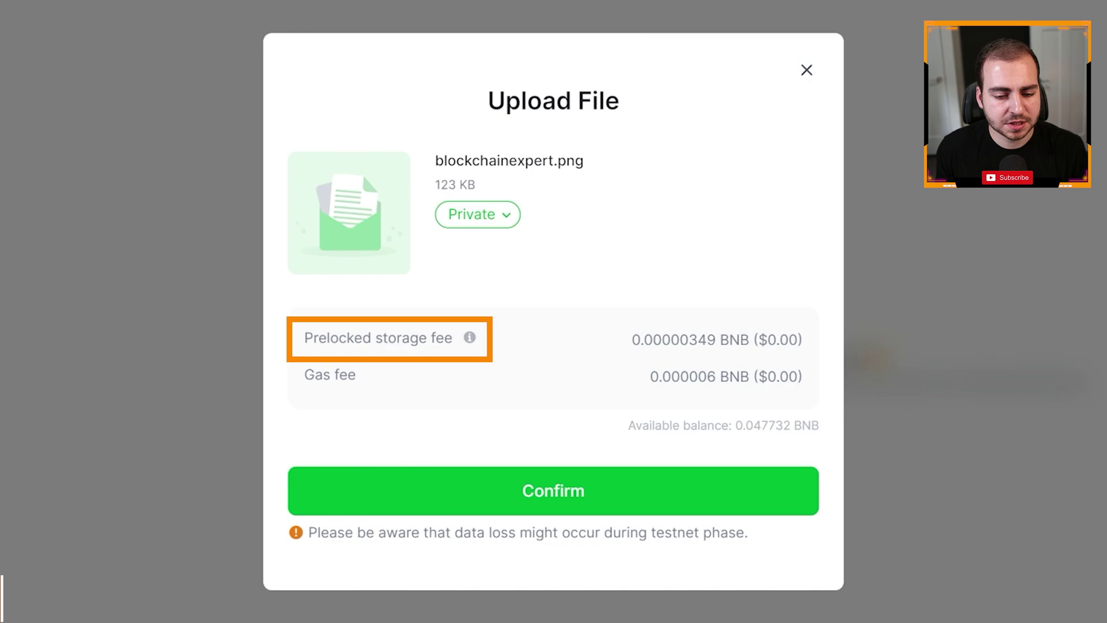
mouse_move(470, 341)
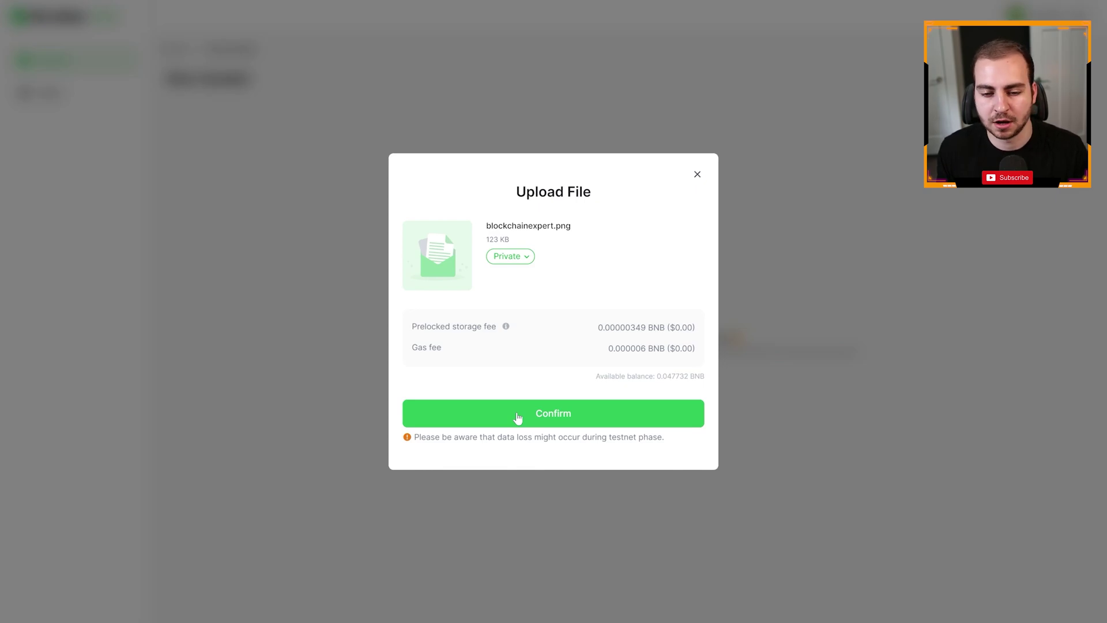
left_click(517, 417)
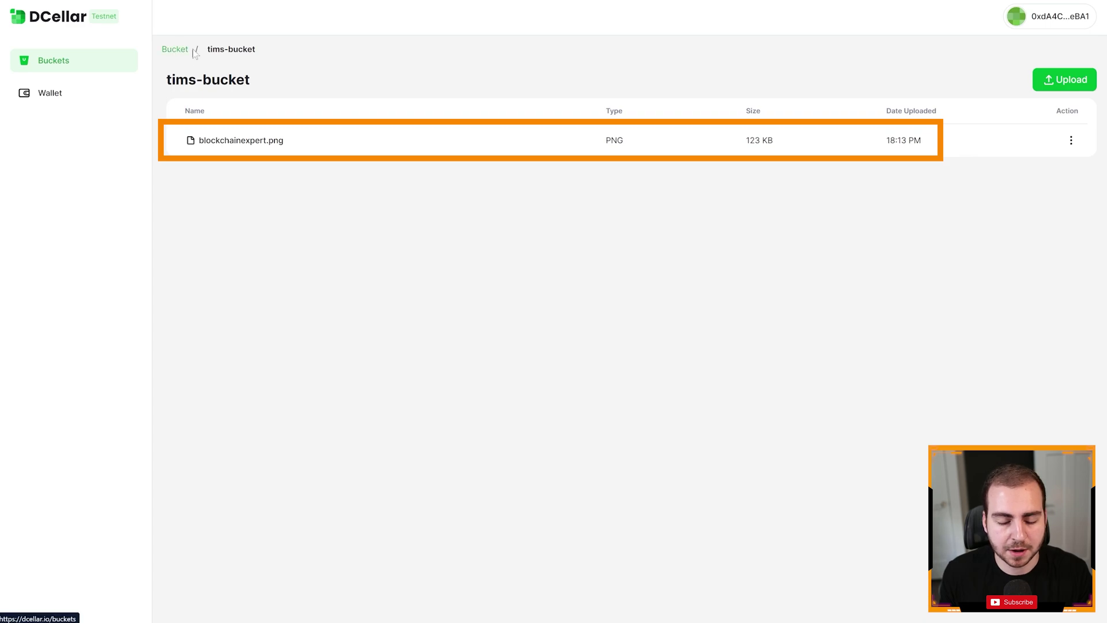
left_click(1071, 140)
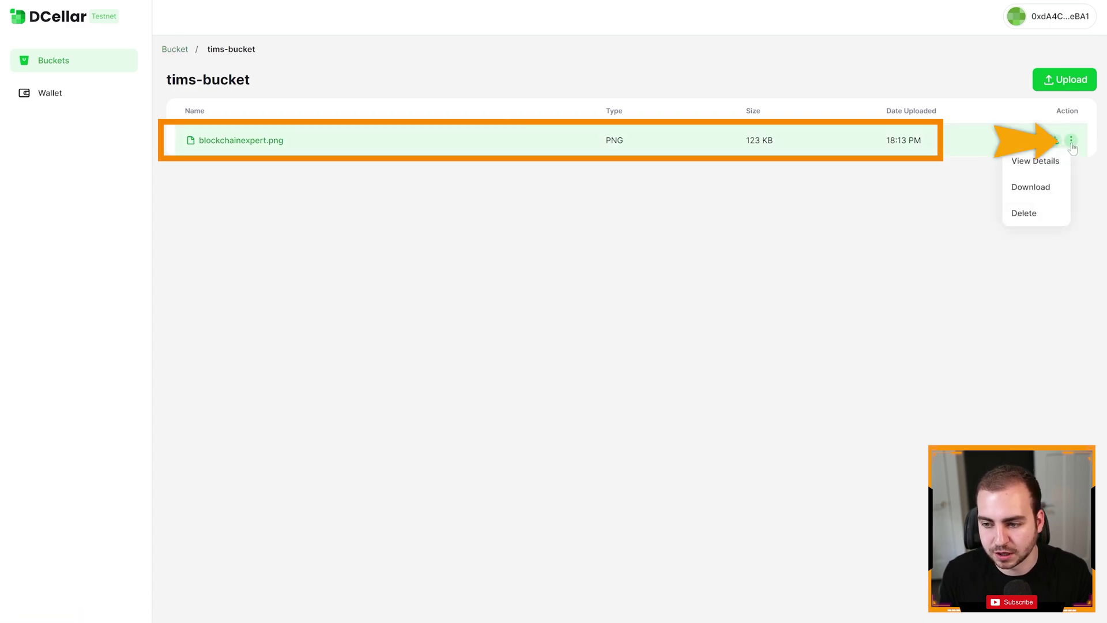
left_click(1027, 163)
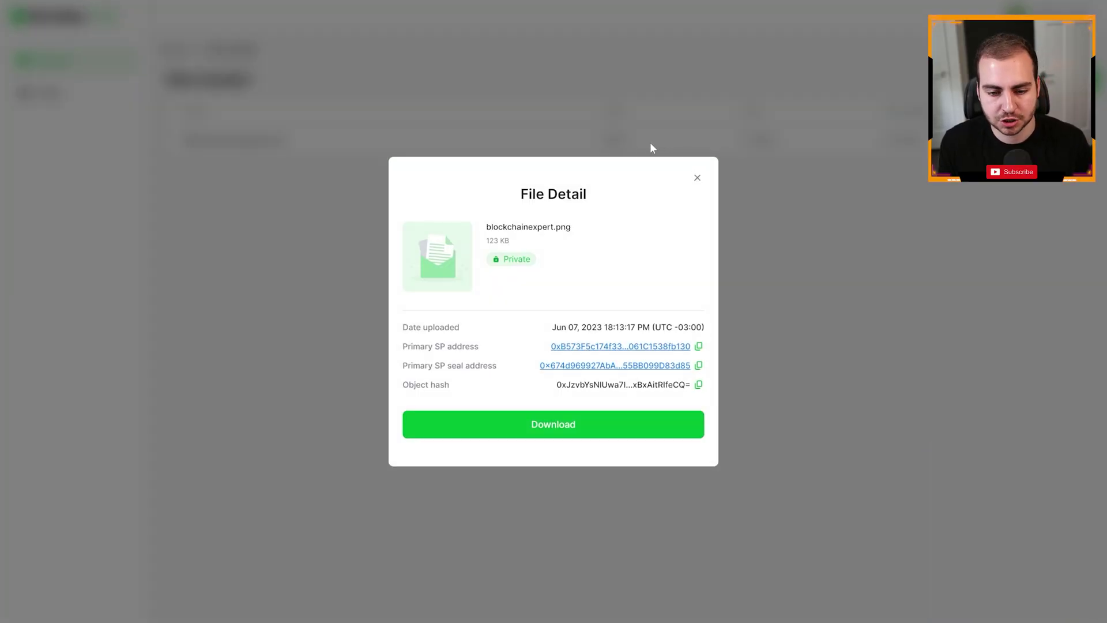
left_click_drag(500, 260, 549, 262)
left_click(580, 262)
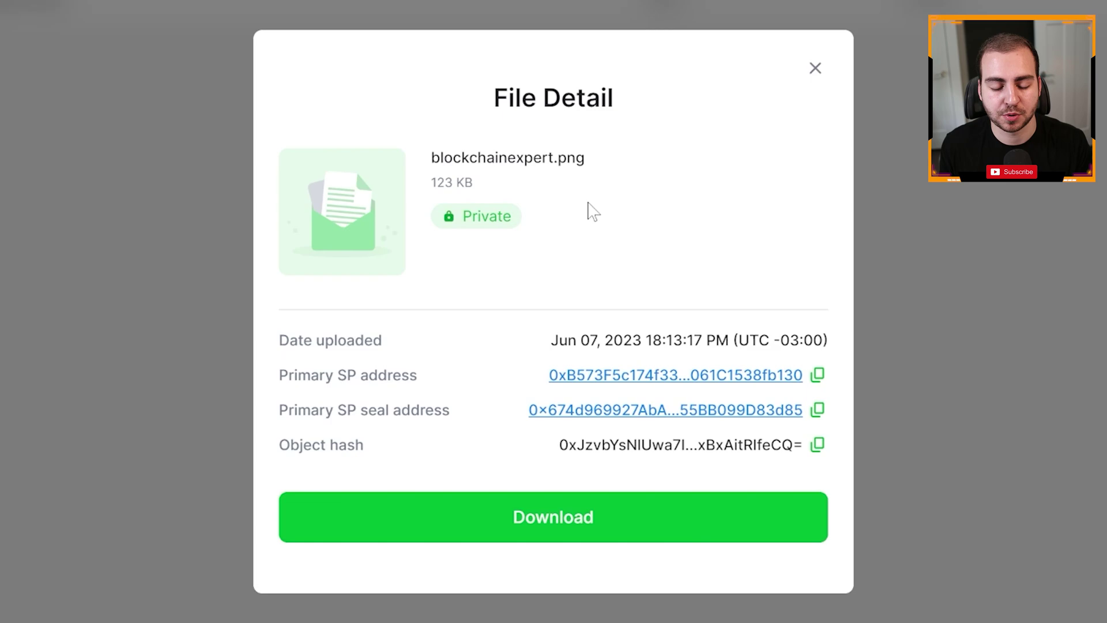
left_click_drag(533, 340, 773, 341)
left_click(430, 386)
left_click_drag(426, 378, 262, 390)
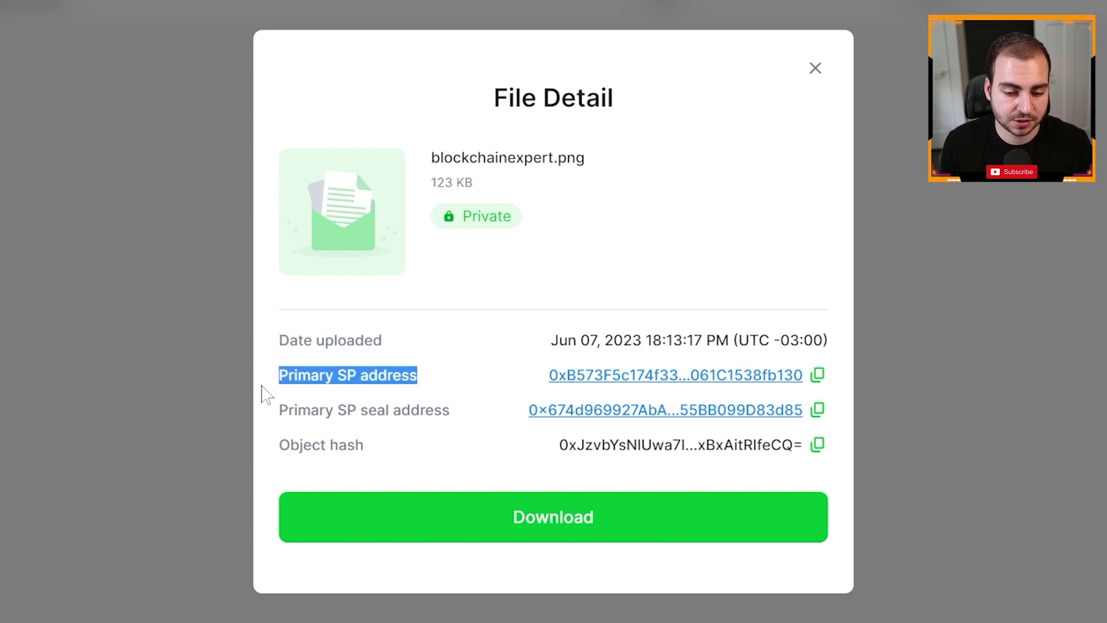
left_click(421, 378)
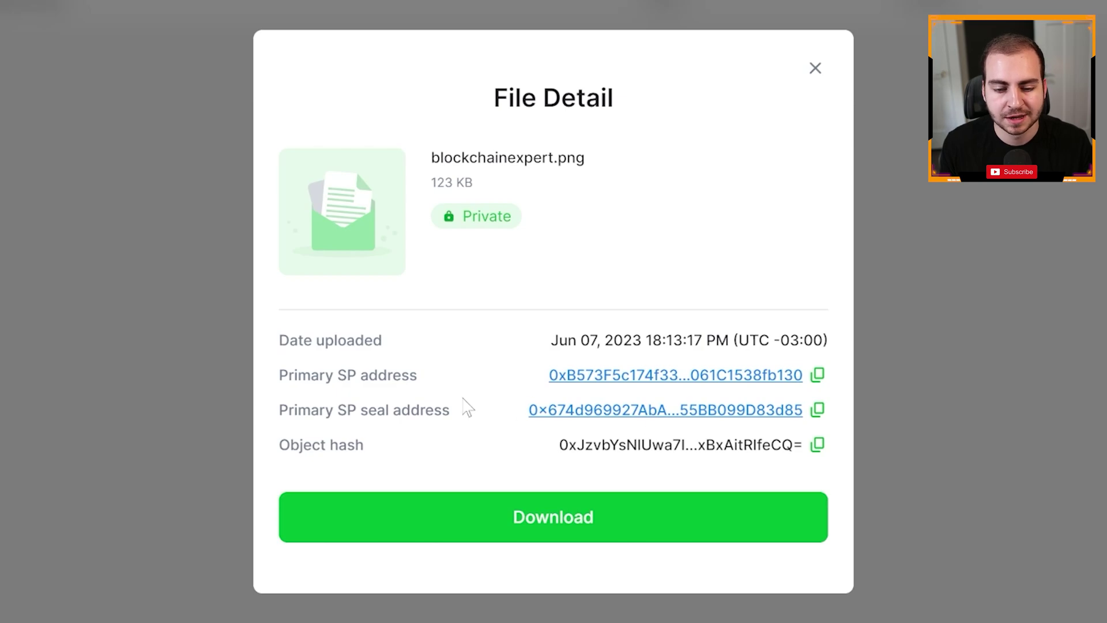
left_click_drag(554, 451, 806, 447)
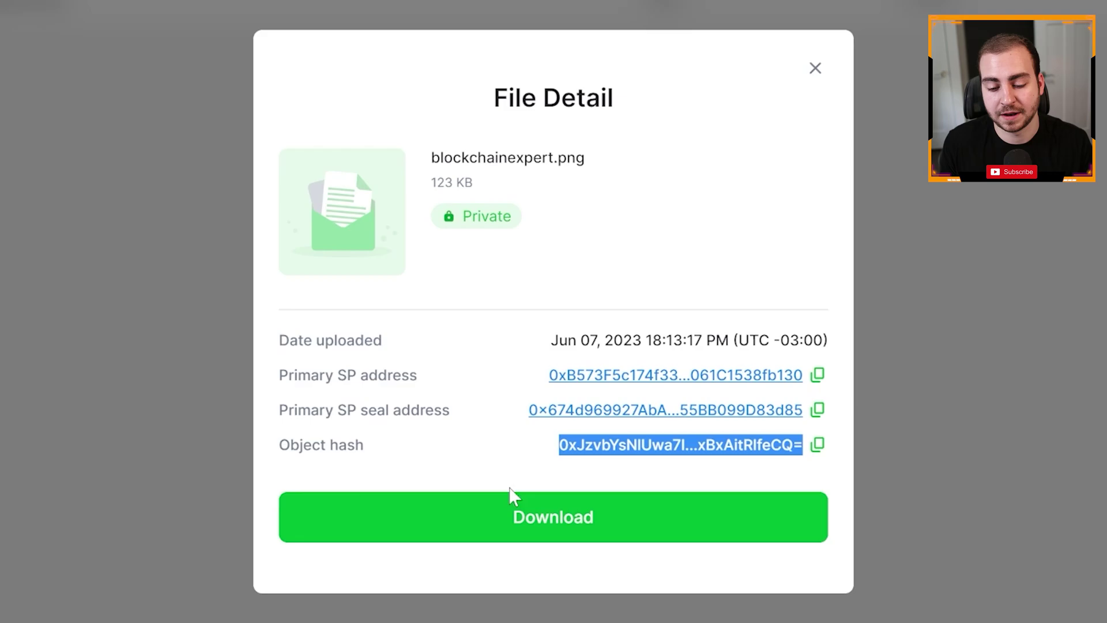
left_click(501, 531)
Close the file details and download blockchainexpert.png, accepting the 123 KB quota cost.
left_click(729, 150)
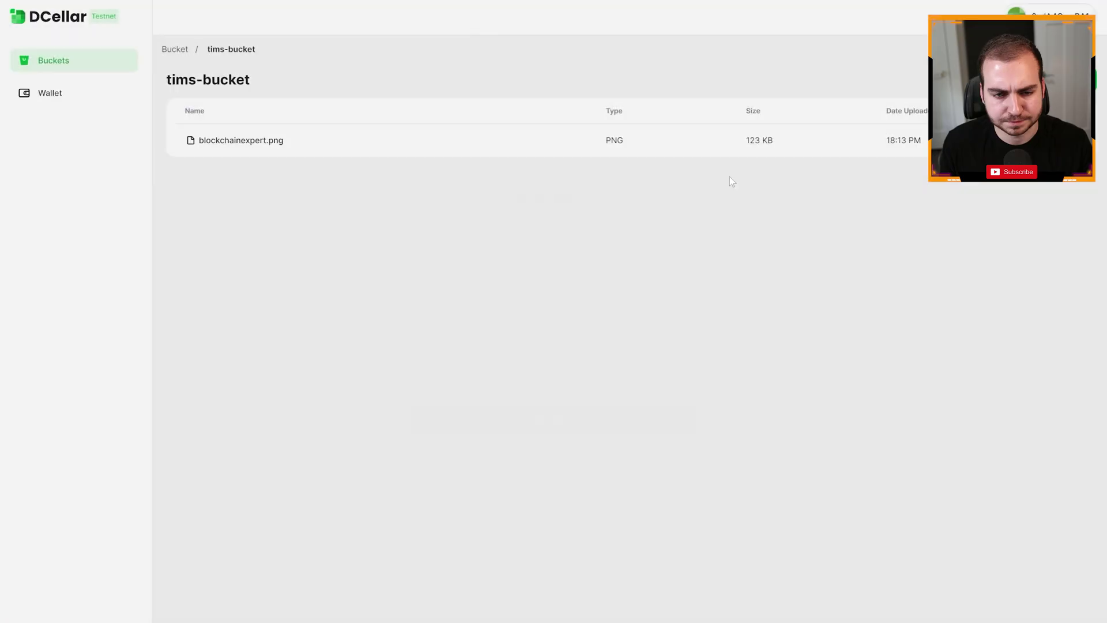
left_click(383, 146)
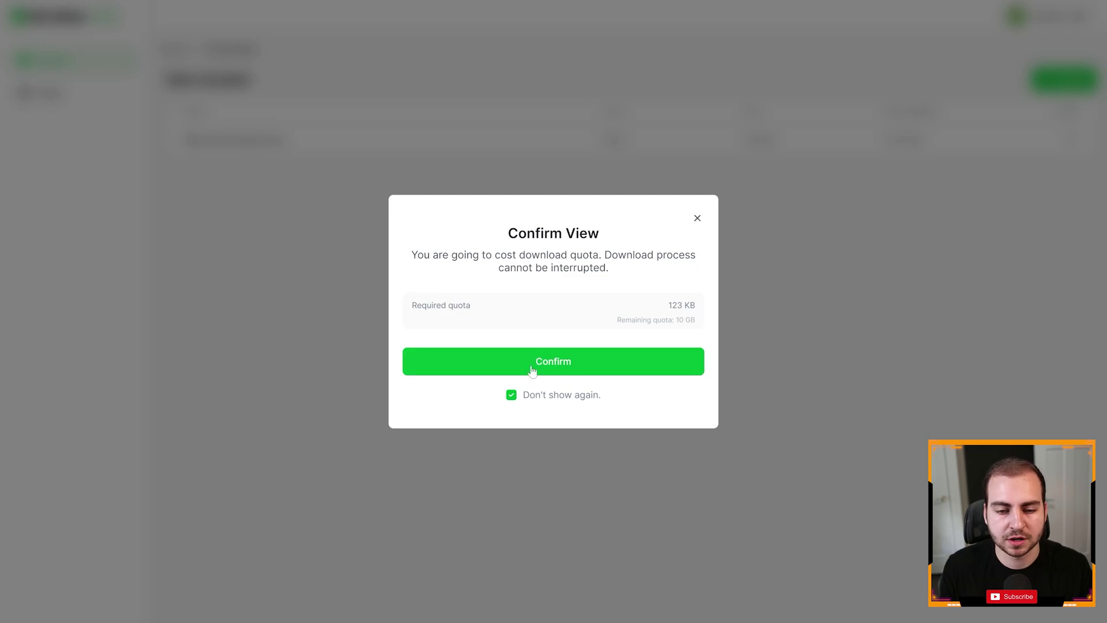
left_click(533, 369)
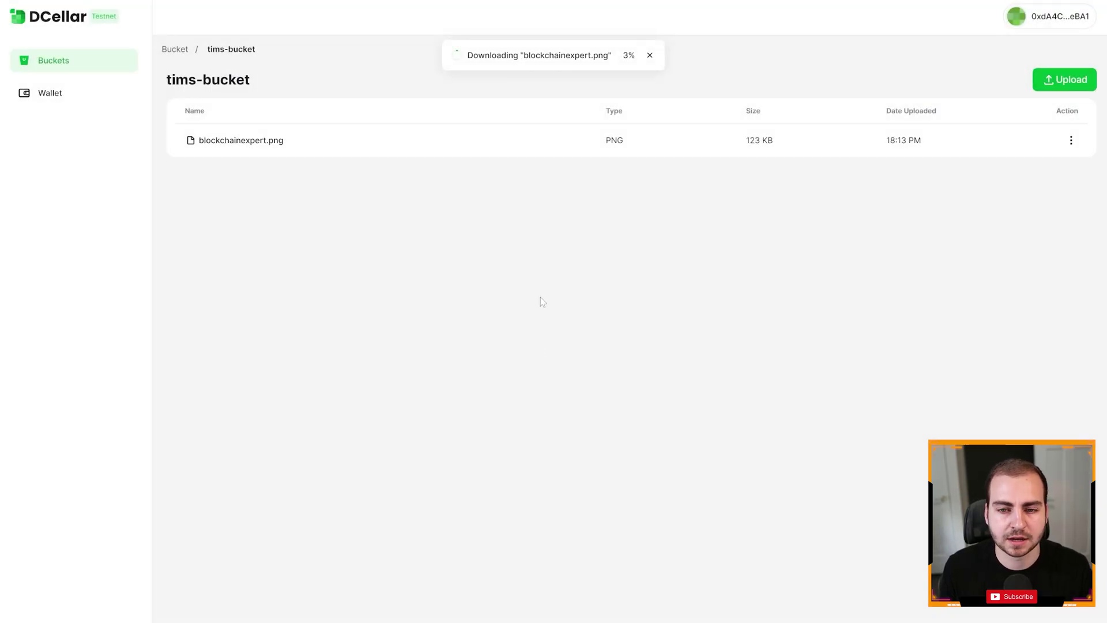